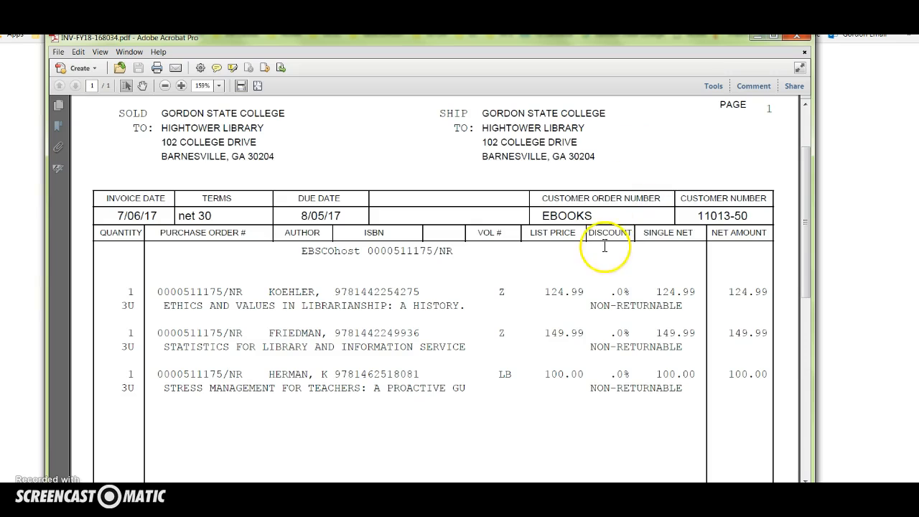
Leave the invoice PDF and open EBSCOhost Collection Manager through the vendors section of the Technical Services guide
{"action": "left_click", "coordinate": [421, 495]}
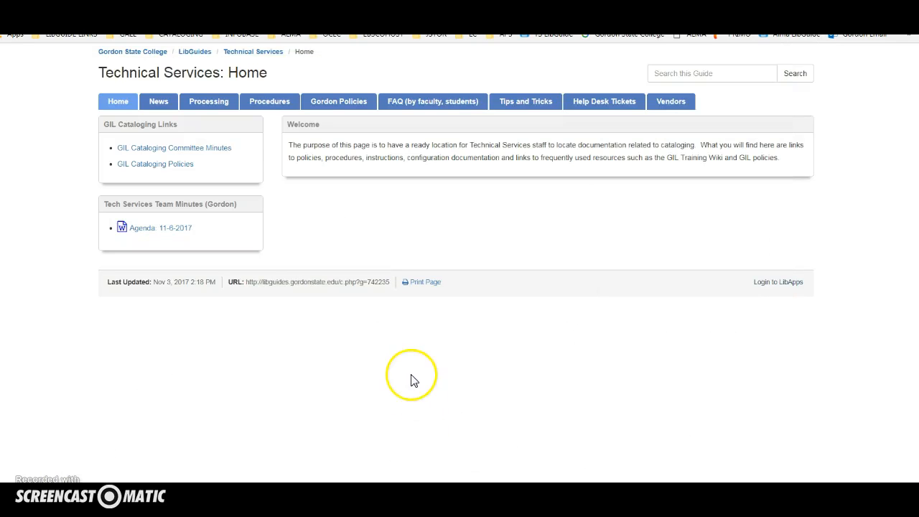
{"action": "left_click", "coordinate": [589, 105]}
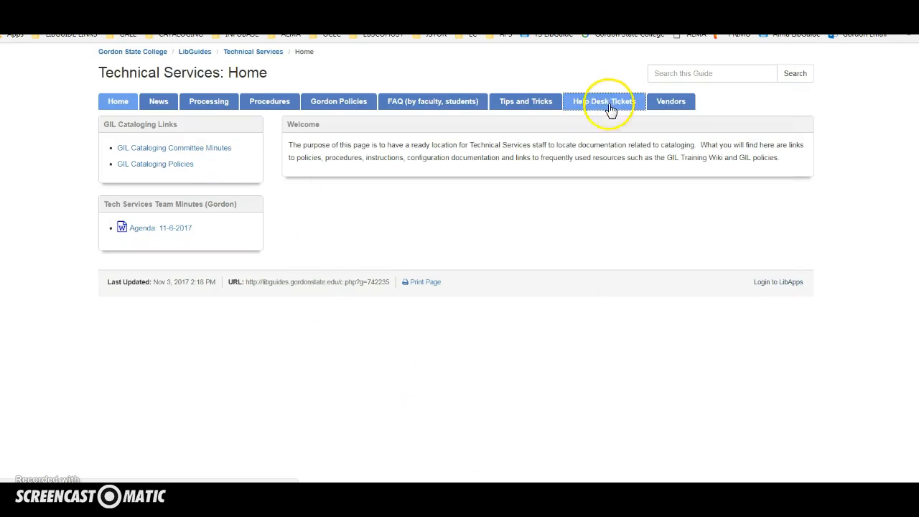
{"action": "left_click", "coordinate": [671, 106]}
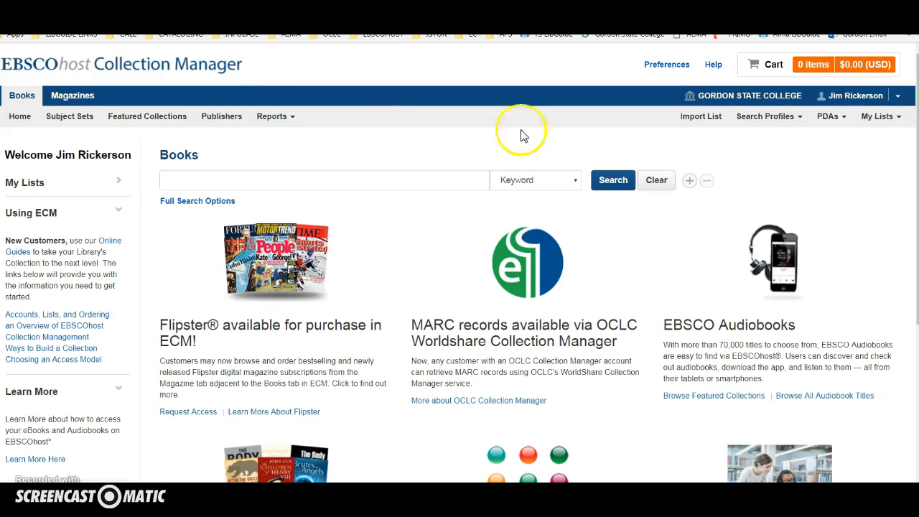
Show the purchased lists in Collection Manager and widen the browser window to fit the whole table
{"action": "left_click", "coordinate": [897, 120]}
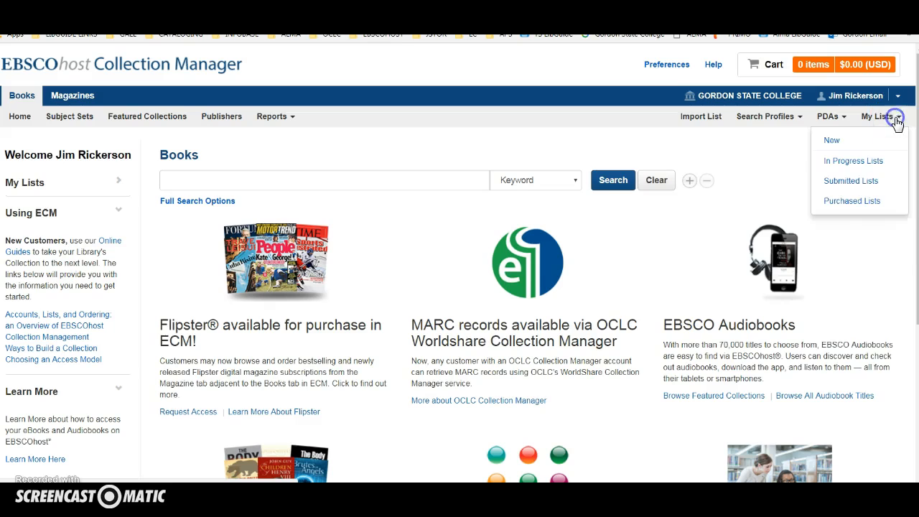
{"action": "left_click", "coordinate": [856, 208]}
{"action": "left_click", "coordinate": [257, 235]}
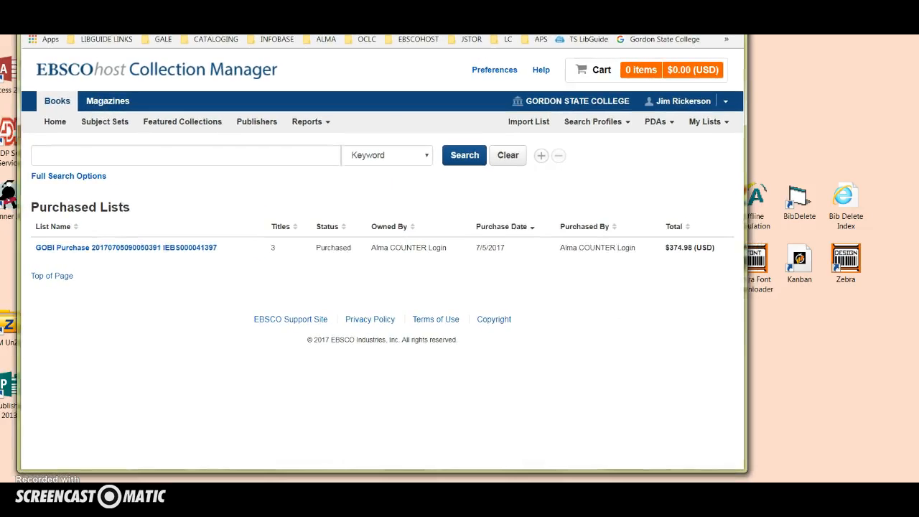
{"action": "left_click_drag", "start_coordinate": [729, 389], "coordinate": [914, 392]}
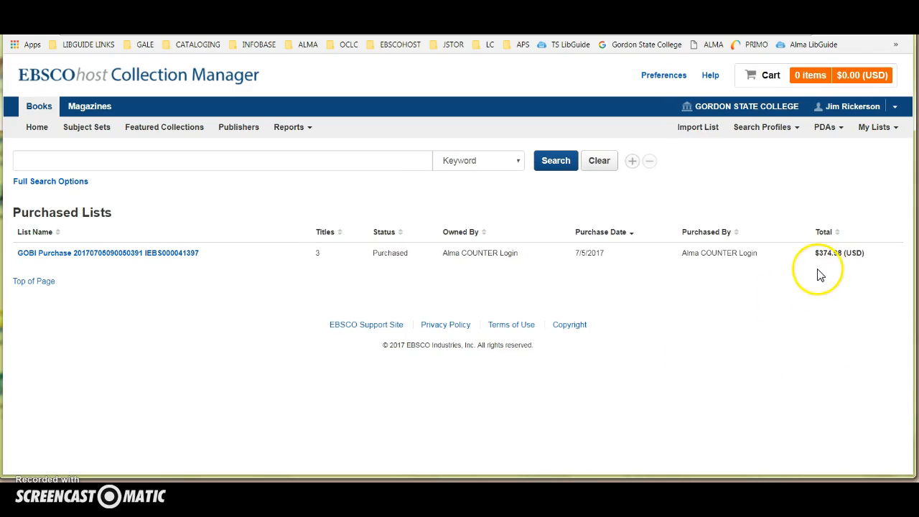
Open the GOBI purchase list, view the details of "Ethics and Values in Librarianship : A History" and copy its ISBN
{"action": "left_click", "coordinate": [50, 254]}
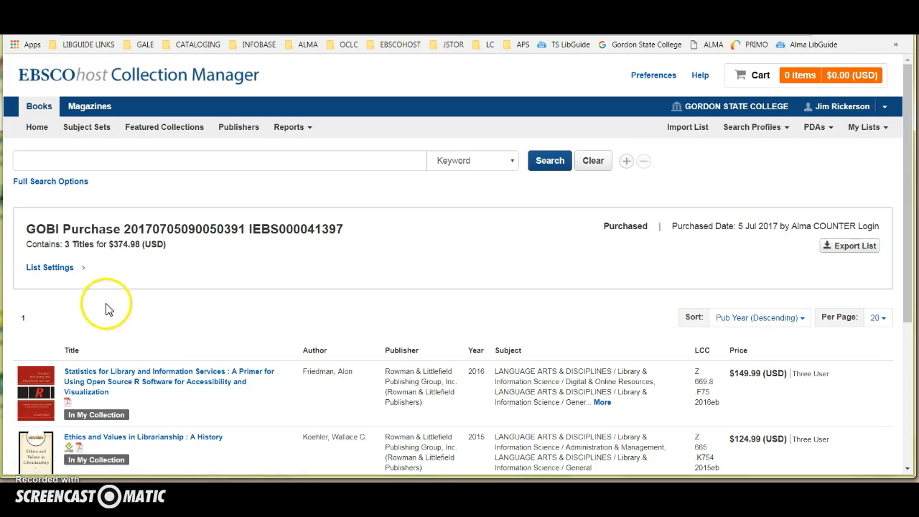
{"action": "scroll", "coordinate": [170, 342], "scroll_direction": "down", "scroll_amount": 2}
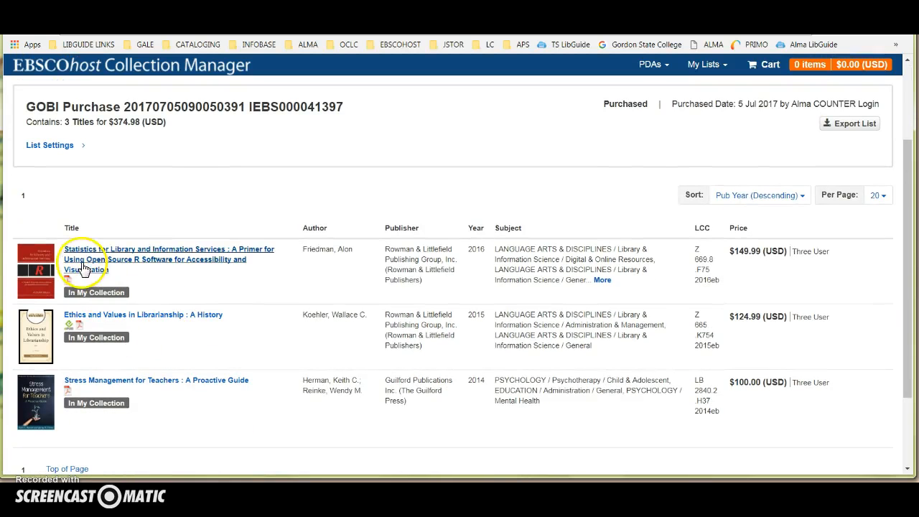
{"action": "scroll", "coordinate": [174, 377], "scroll_direction": "down", "scroll_amount": 2}
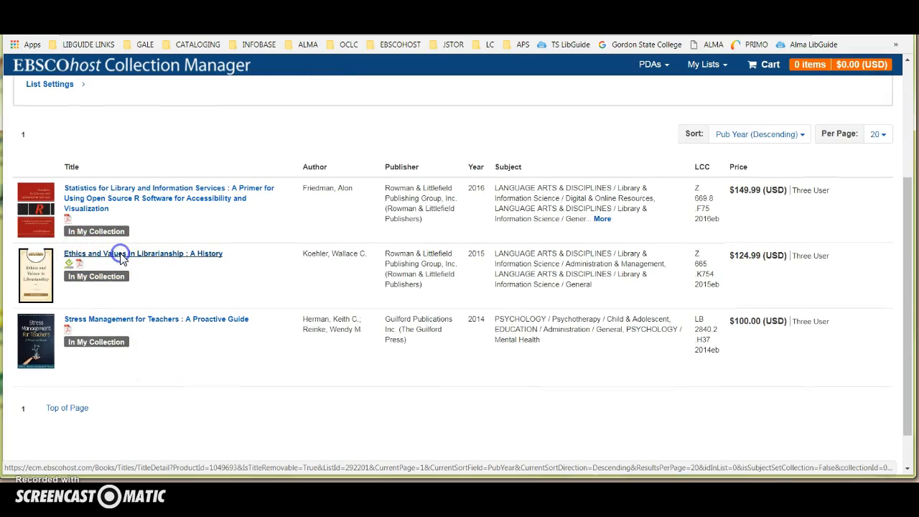
{"action": "left_click", "coordinate": [122, 256]}
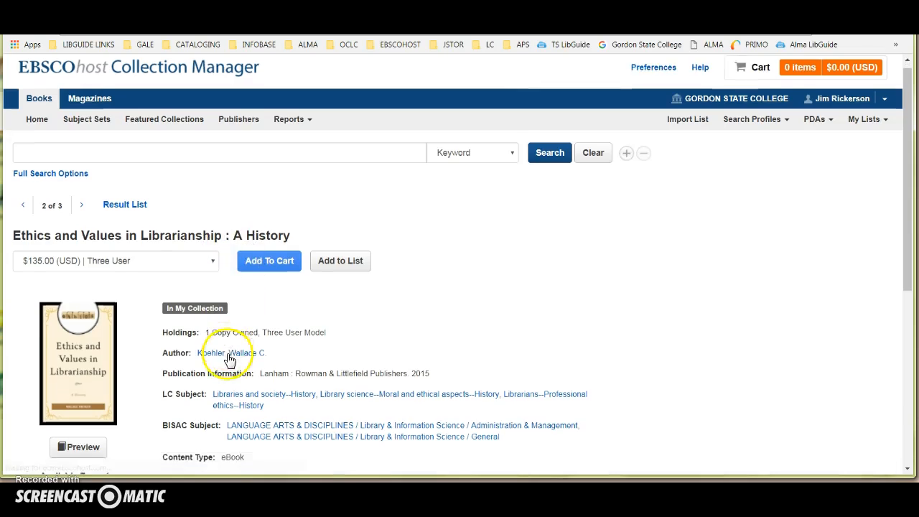
{"action": "scroll", "coordinate": [230, 355], "scroll_direction": "down", "scroll_amount": 3}
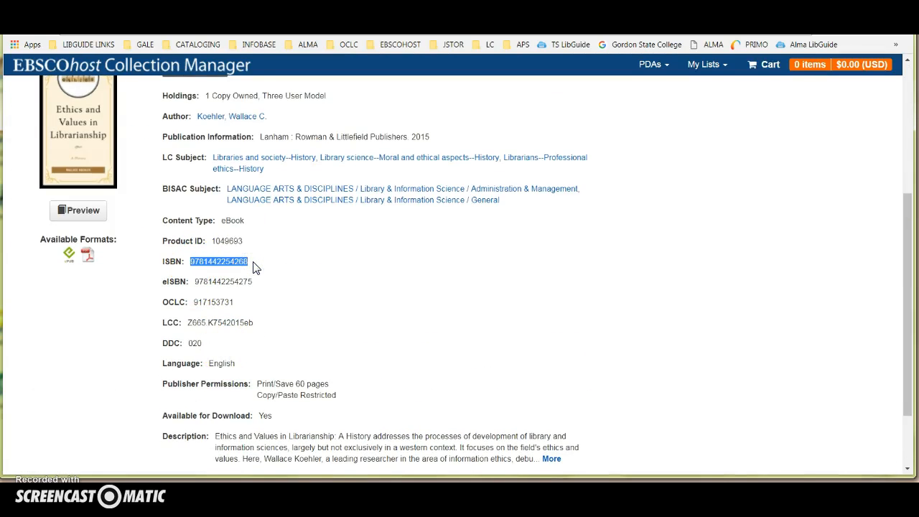
{"action": "left_click", "coordinate": [102, 481]}
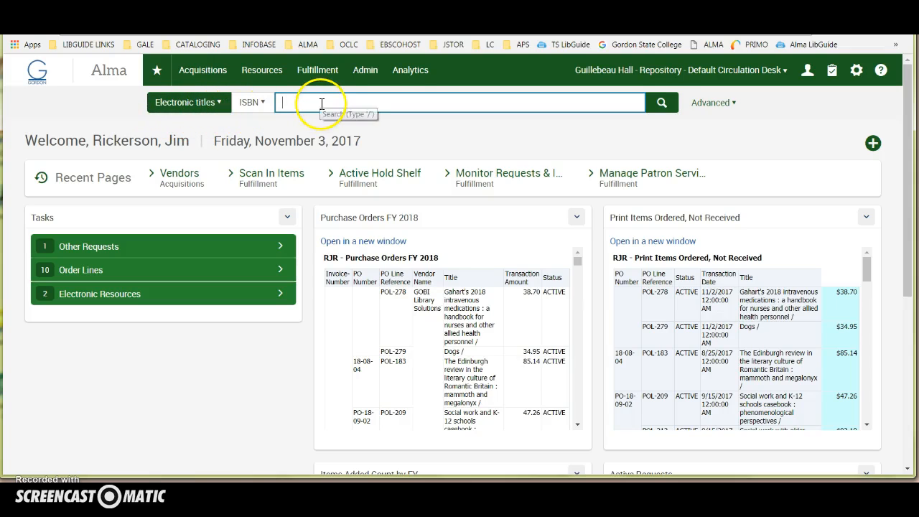
{"action": "key", "text": "ctrl+v"}
{"action": "left_click", "coordinate": [660, 103]}
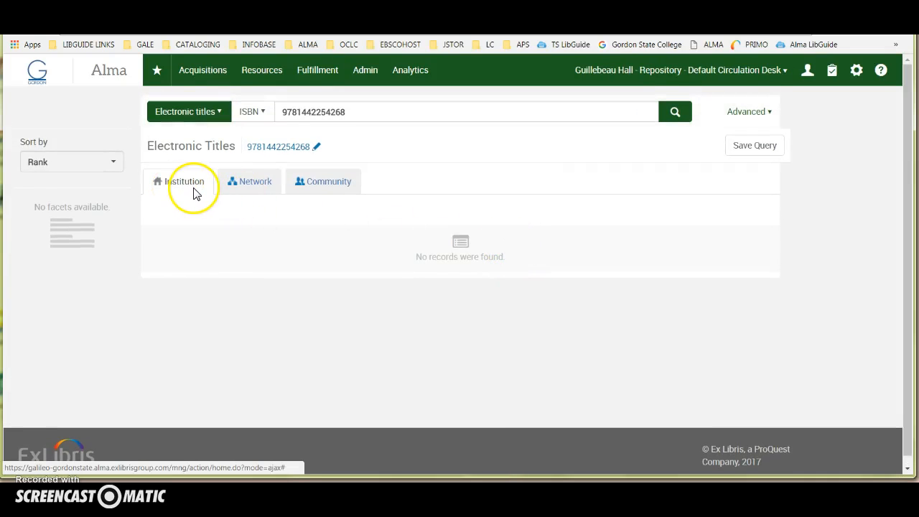
{"action": "left_click", "coordinate": [251, 184]}
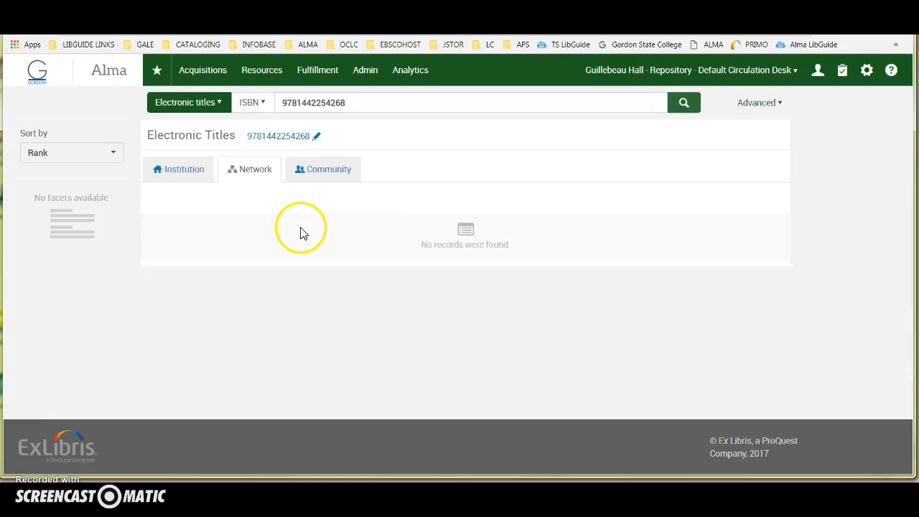
{"action": "left_click", "coordinate": [325, 185]}
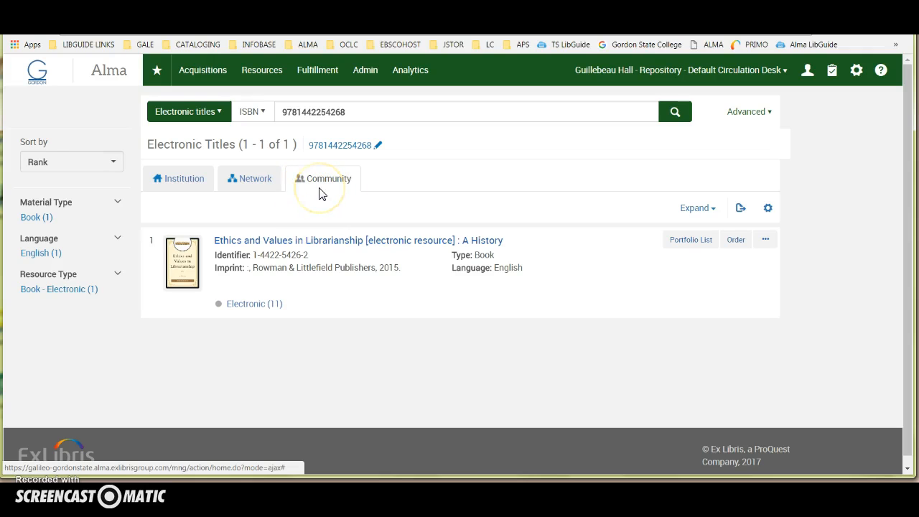
Order the community title, creating an Electronic Book - One Time PO line for Hightower CLC & Library with manual inventory assignment
{"action": "left_click", "coordinate": [737, 244]}
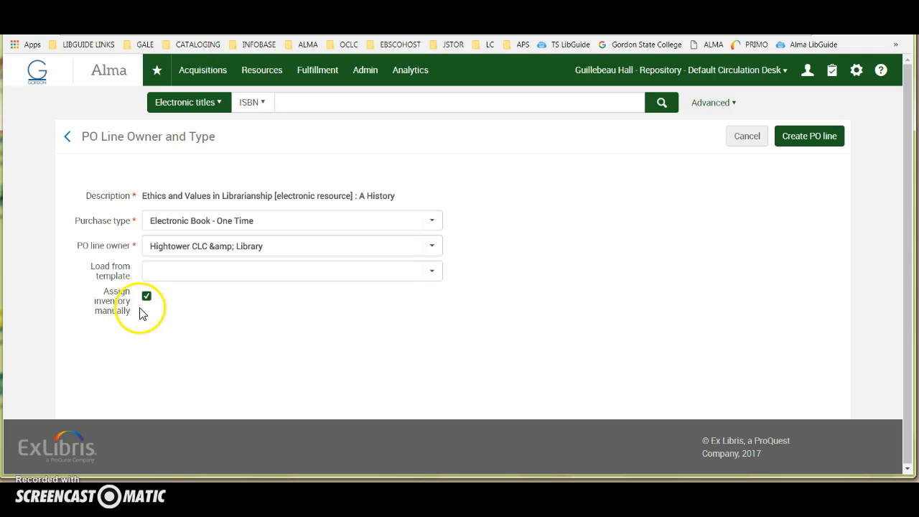
{"action": "left_click", "coordinate": [817, 144]}
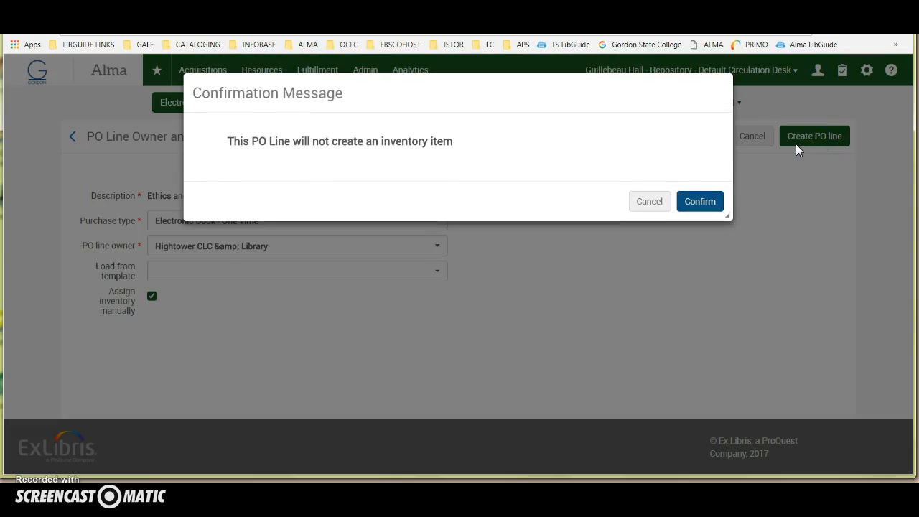
{"action": "left_click", "coordinate": [693, 203]}
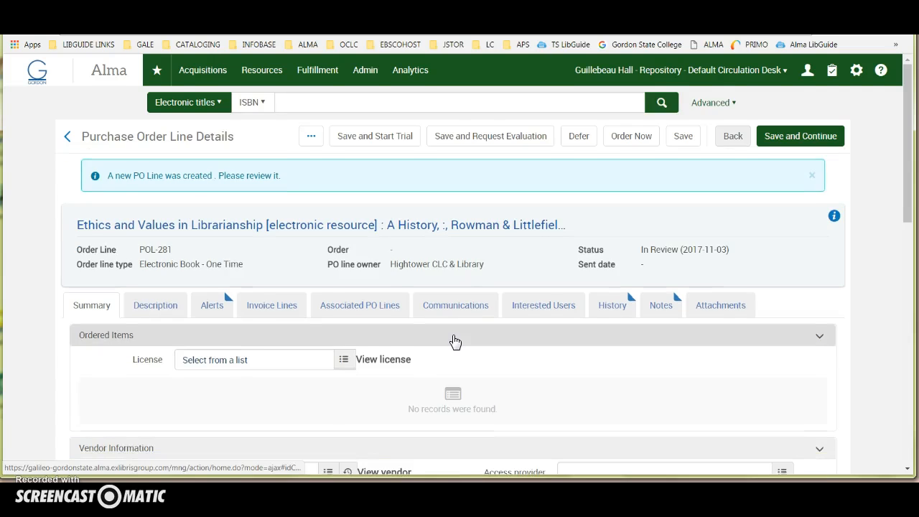
Choose GOBI/YBP as the material supplier of the purchase order line
{"action": "scroll", "coordinate": [455, 342], "scroll_direction": "down", "scroll_amount": 2}
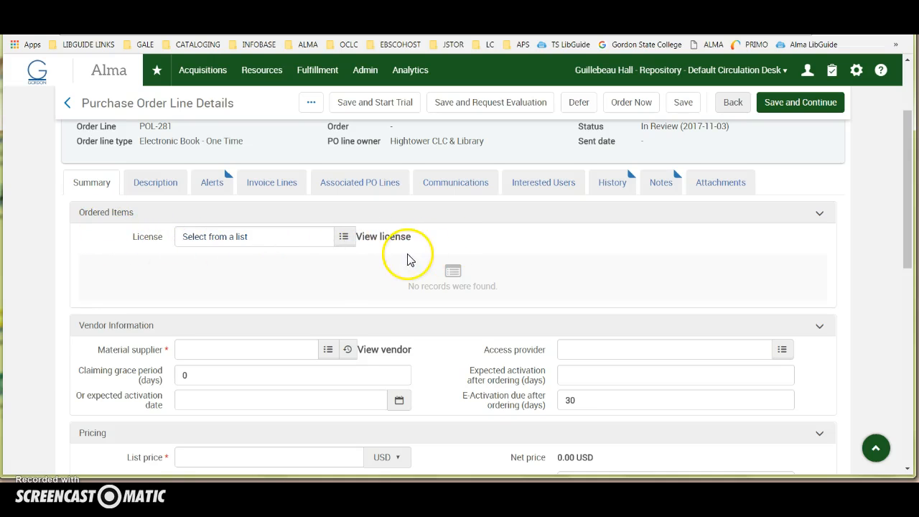
{"action": "scroll", "coordinate": [407, 260], "scroll_direction": "down", "scroll_amount": 3}
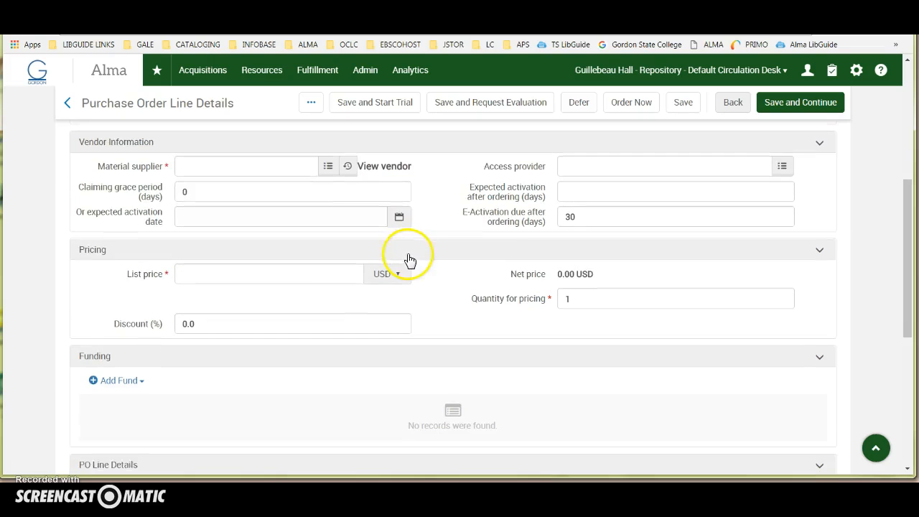
{"action": "left_click", "coordinate": [328, 168]}
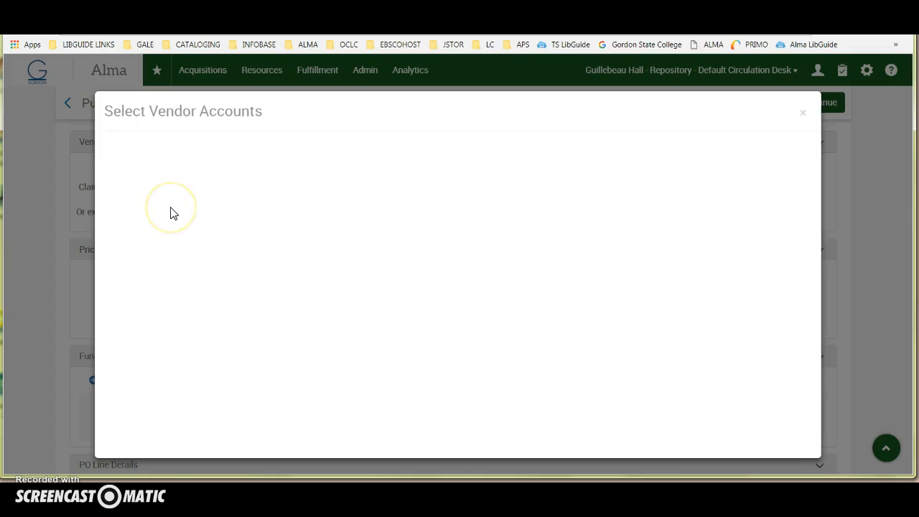
{"action": "left_click", "coordinate": [177, 336]}
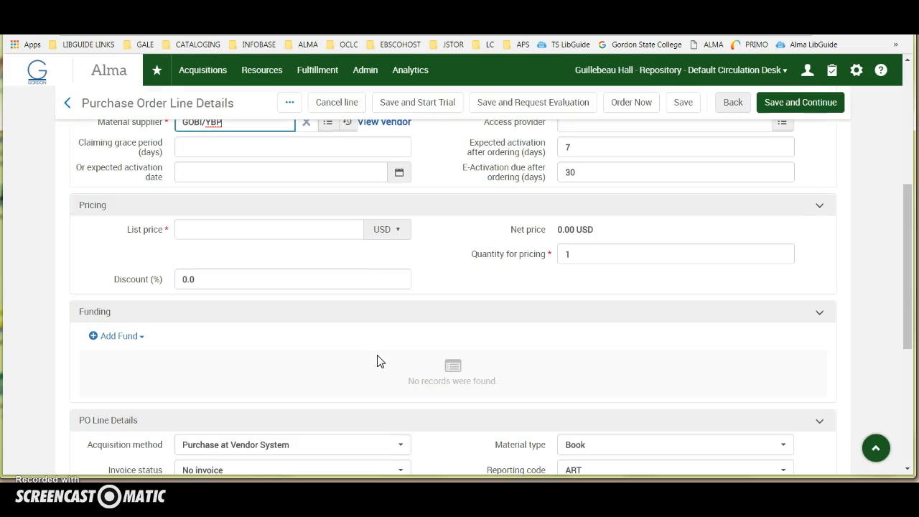
Look up the title's price on the PDF invoice and set the PO line's list price to 124.99 USD
{"action": "left_click", "coordinate": [335, 226]}
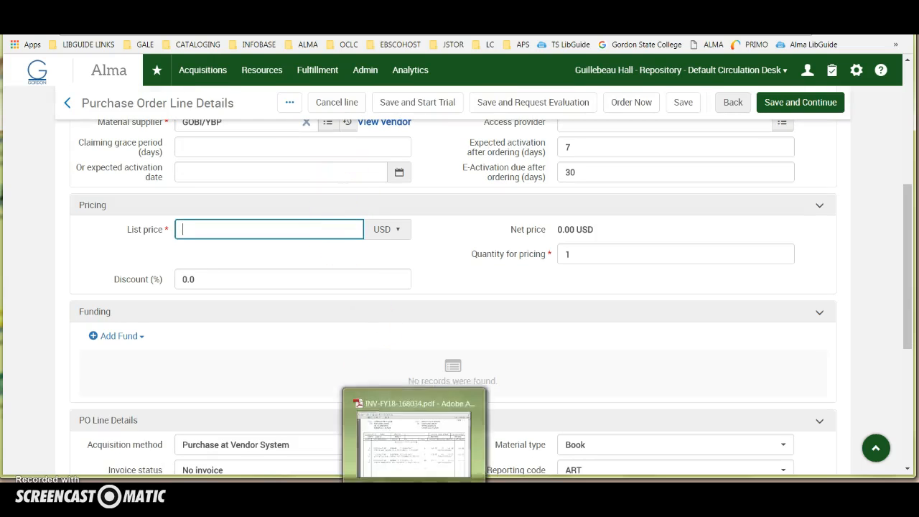
{"action": "left_click", "coordinate": [414, 492]}
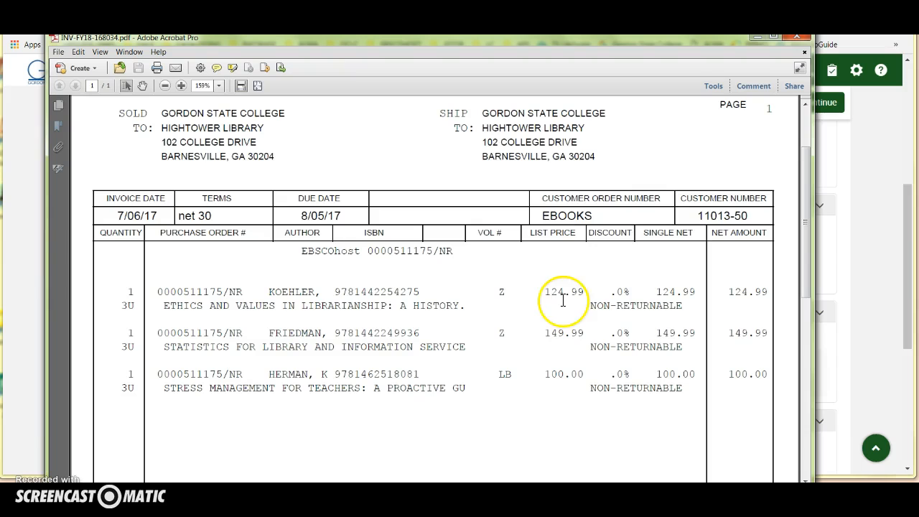
{"action": "key", "text": "alt+Tab"}
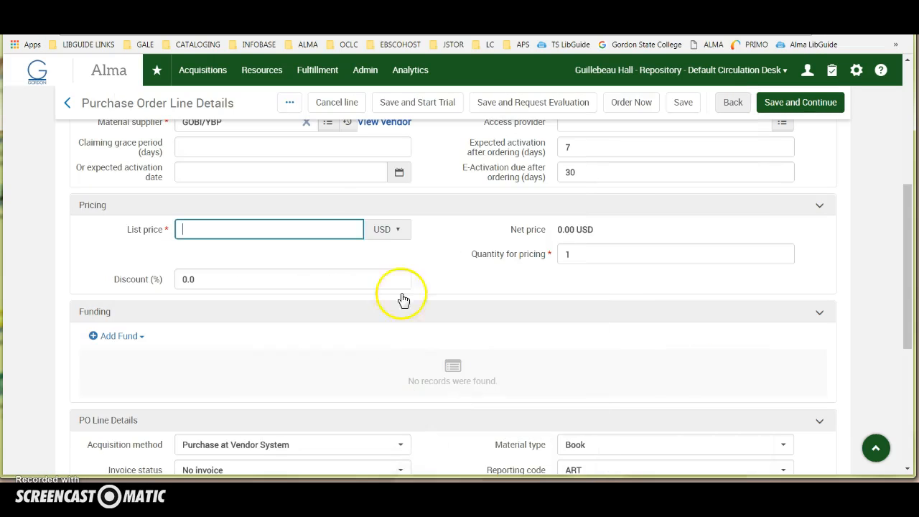
{"action": "left_click", "coordinate": [338, 229]}
{"action": "type", "text": "124.99"}
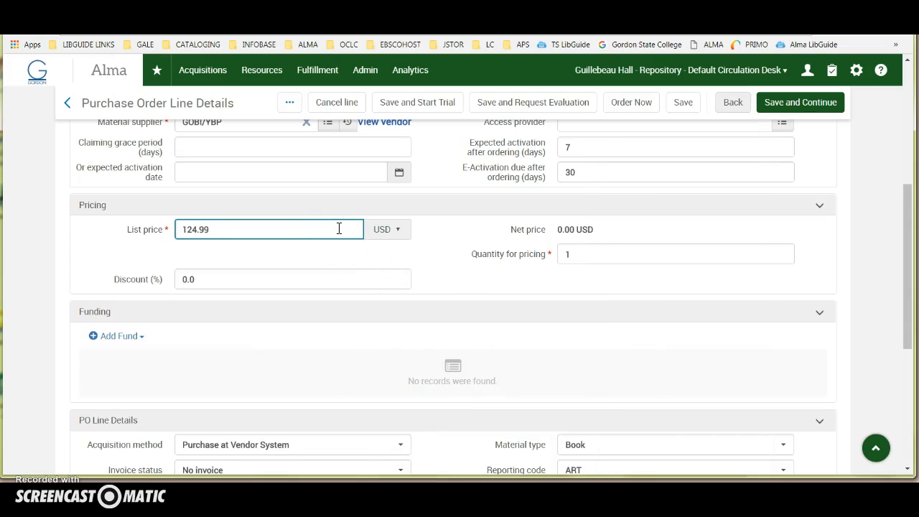
{"action": "left_click", "coordinate": [447, 275]}
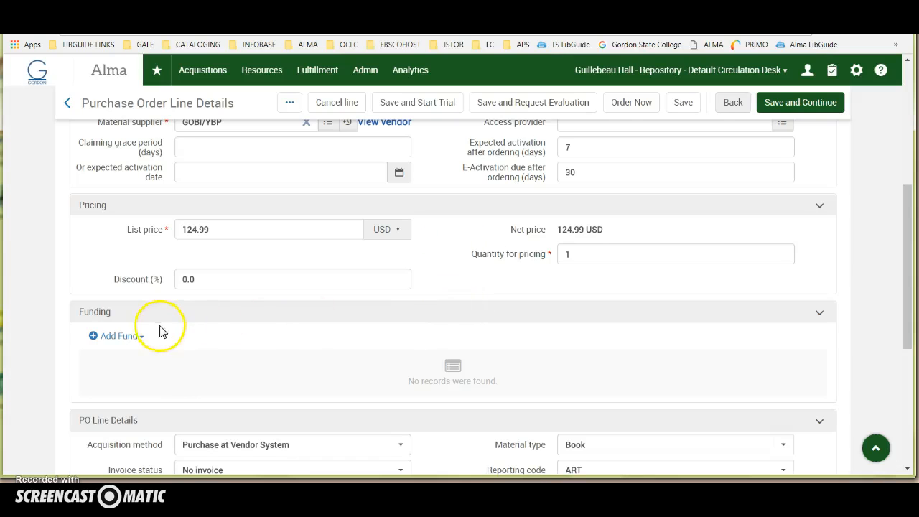
Add the YBP GOBI (FY-2018) fund to the order line at 100 percent, 124.99 USD
{"action": "left_click", "coordinate": [126, 336]}
{"action": "left_click", "coordinate": [234, 388]}
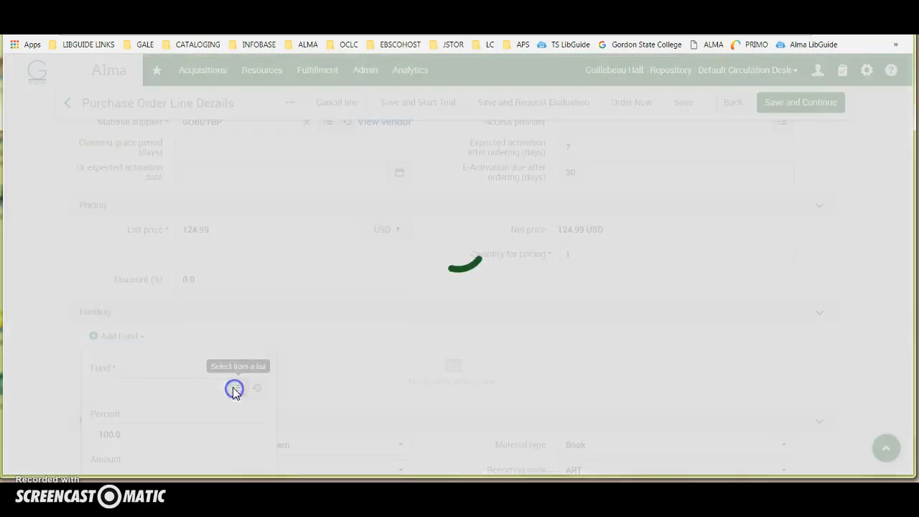
{"action": "left_click", "coordinate": [141, 248]}
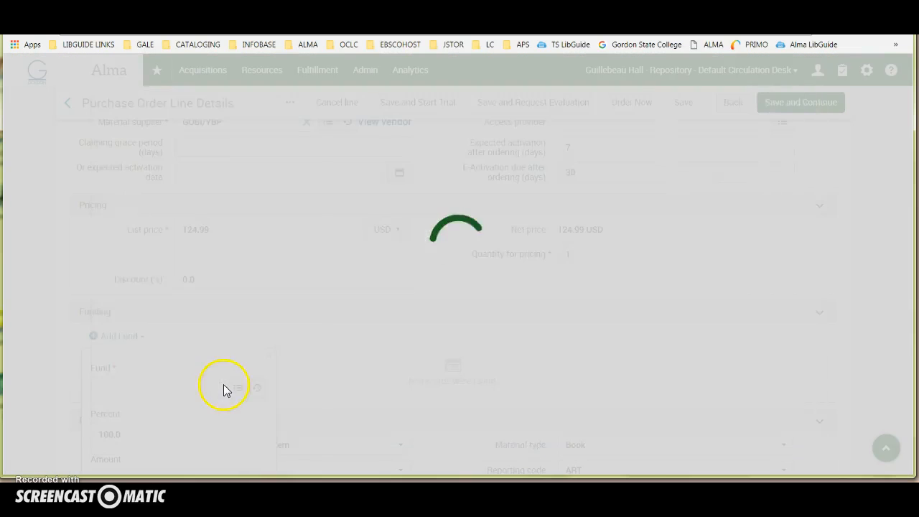
{"action": "scroll", "coordinate": [226, 388], "scroll_direction": "down", "scroll_amount": 3}
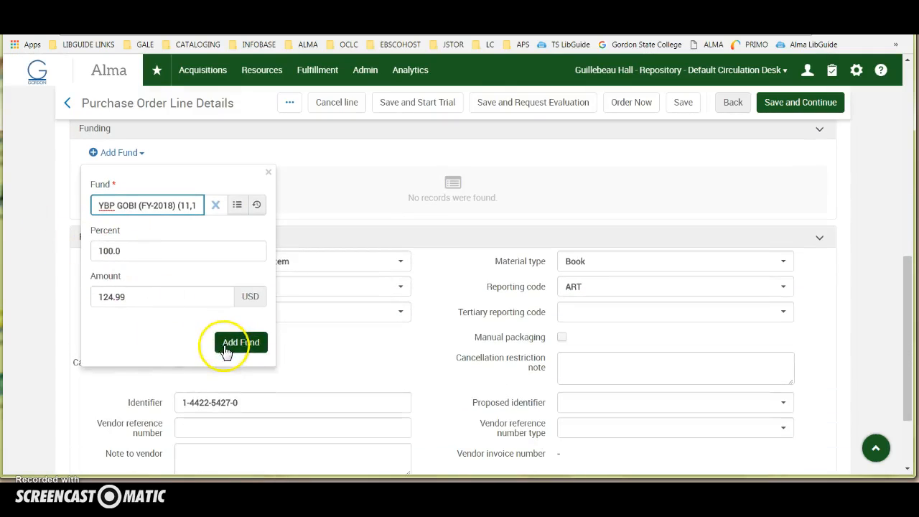
{"action": "left_click", "coordinate": [227, 351]}
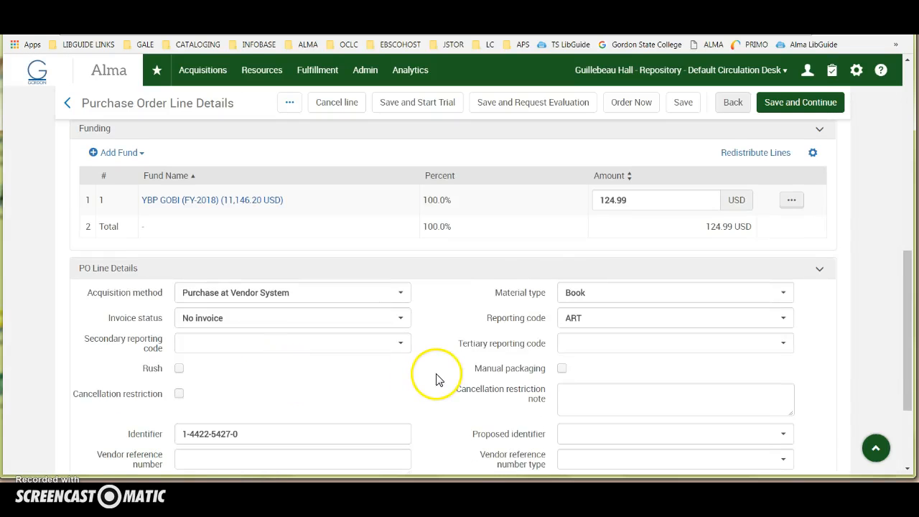
Look through the available reporting codes and pick one for the PO line
{"action": "scroll", "coordinate": [436, 378], "scroll_direction": "down", "scroll_amount": 1}
{"action": "left_click", "coordinate": [782, 256]}
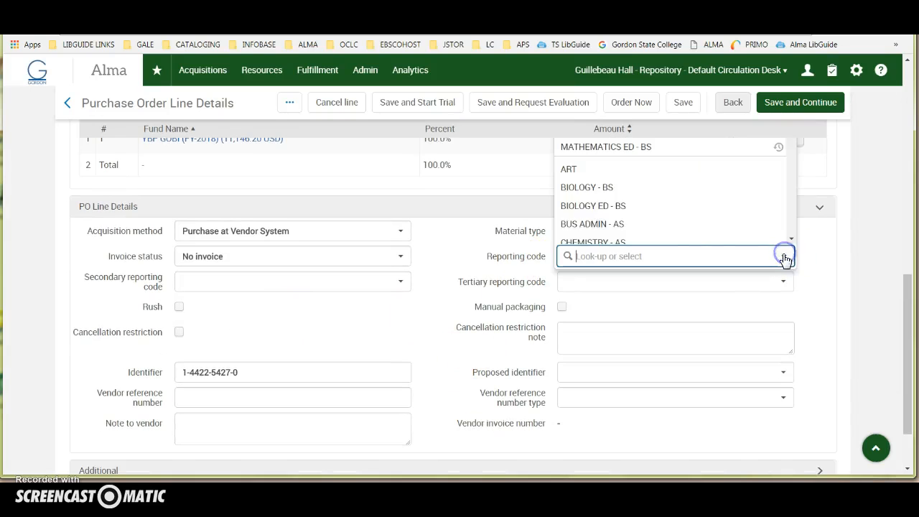
{"action": "scroll", "coordinate": [640, 218], "scroll_direction": "down", "scroll_amount": 10}
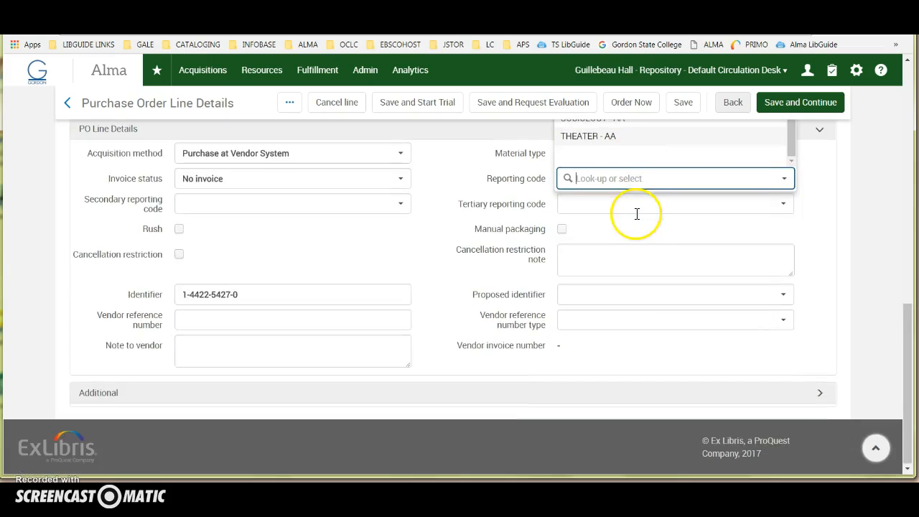
{"action": "scroll", "coordinate": [636, 222], "scroll_direction": "up", "scroll_amount": 5}
{"action": "scroll", "coordinate": [700, 411], "scroll_direction": "up", "scroll_amount": 8}
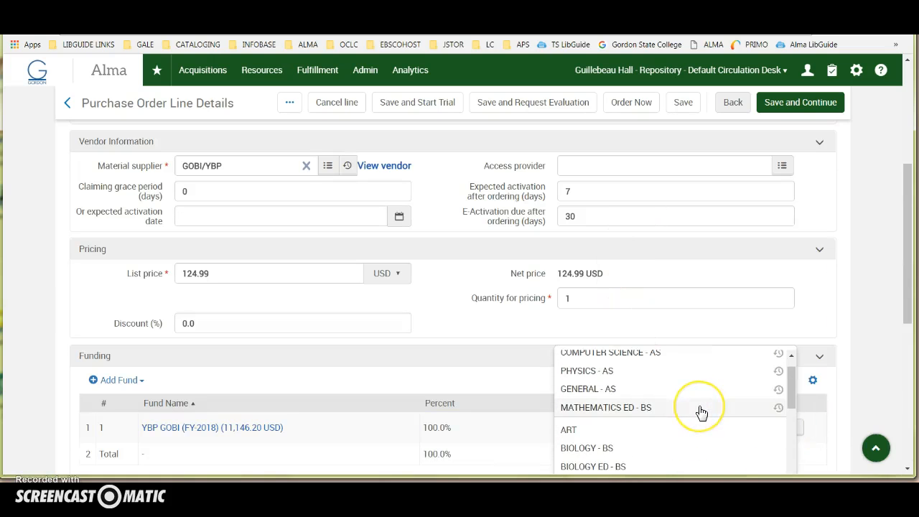
{"action": "scroll", "coordinate": [700, 410], "scroll_direction": "up", "scroll_amount": 2}
{"action": "left_click", "coordinate": [585, 359]}
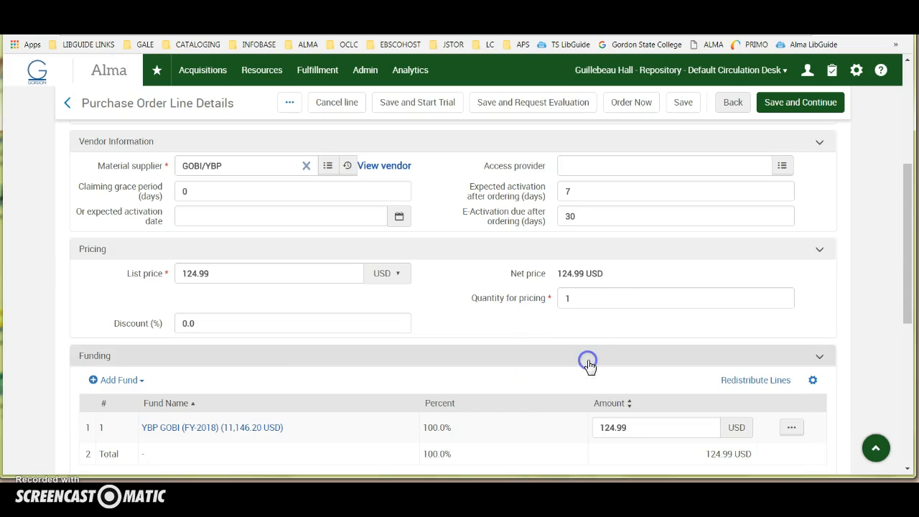
Mark the PO line for manual packaging, expand its additional details, and save and continue the order line
{"action": "scroll", "coordinate": [491, 411], "scroll_direction": "down", "scroll_amount": 3}
{"action": "scroll", "coordinate": [492, 412], "scroll_direction": "down", "scroll_amount": 2}
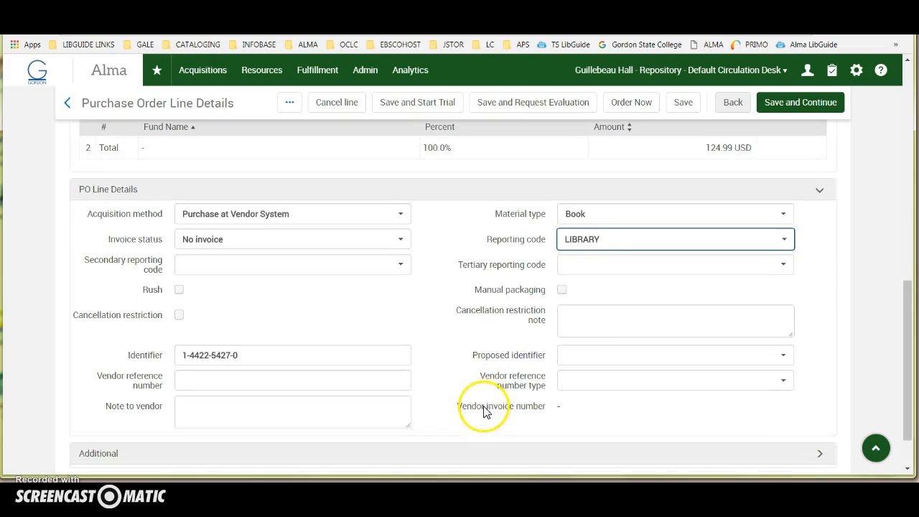
{"action": "left_click", "coordinate": [564, 292]}
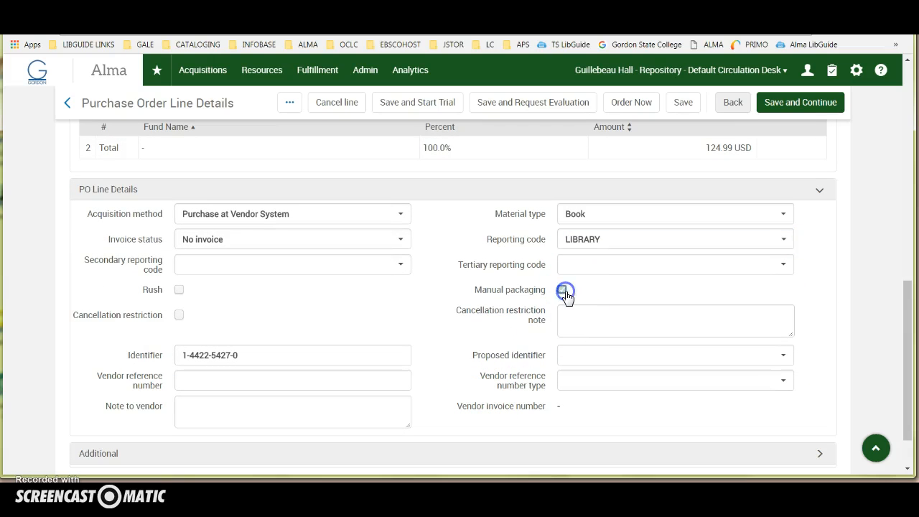
{"action": "scroll", "coordinate": [481, 351], "scroll_direction": "down", "scroll_amount": 1}
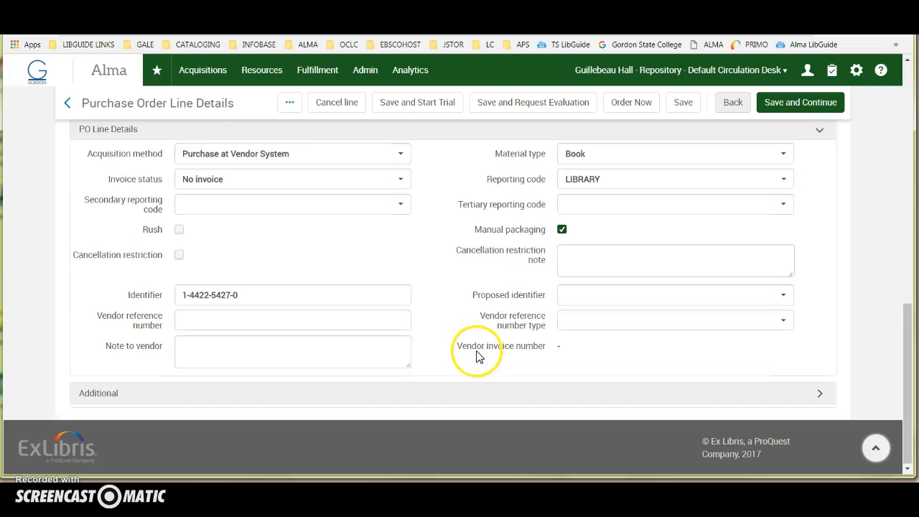
{"action": "left_click", "coordinate": [92, 392]}
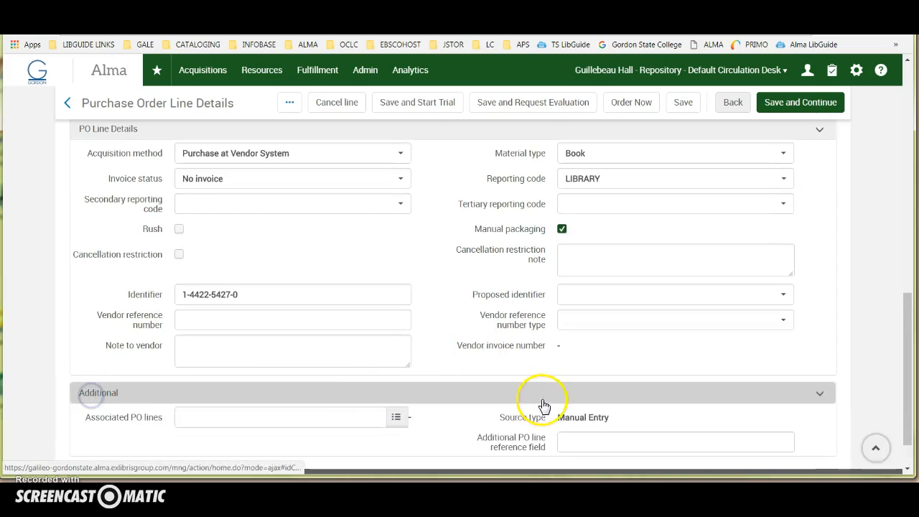
{"action": "left_click", "coordinate": [801, 104]}
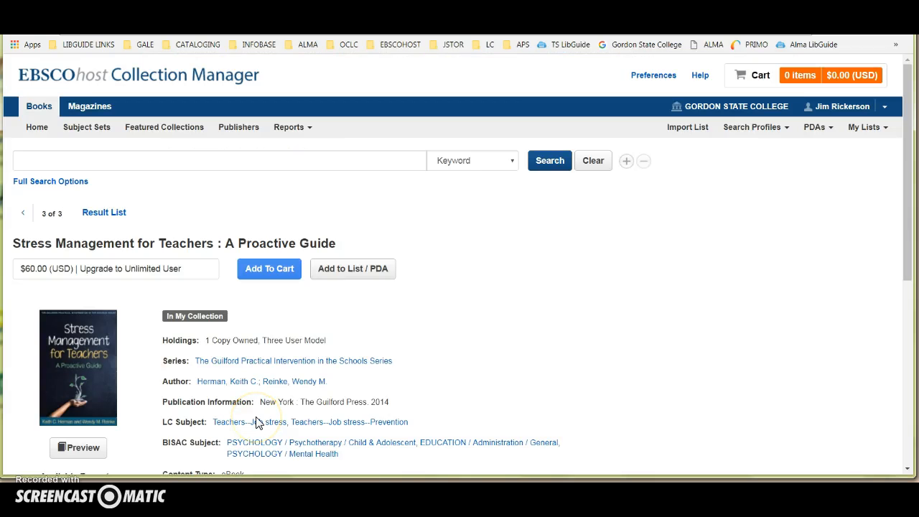
{"action": "scroll", "coordinate": [258, 421], "scroll_direction": "down", "scroll_amount": 3}
{"action": "left_click", "coordinate": [201, 352]}
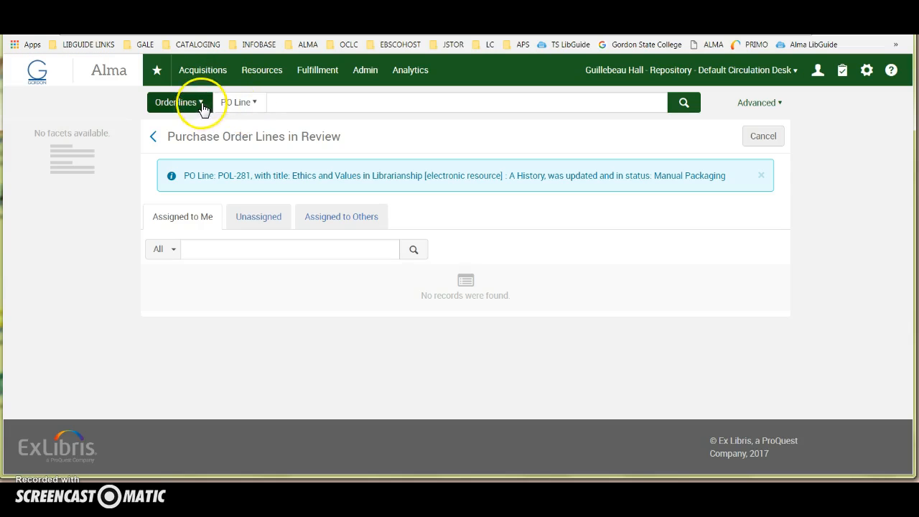
{"action": "left_click", "coordinate": [195, 104]}
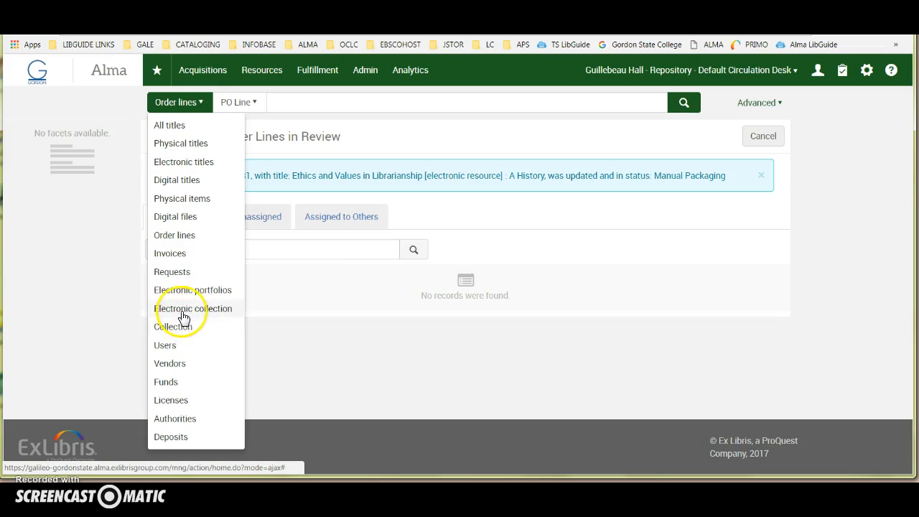
{"action": "left_click", "coordinate": [181, 161]}
{"action": "left_click", "coordinate": [292, 103]}
{"action": "key", "text": "ctrl+v"}
{"action": "left_click", "coordinate": [683, 102]}
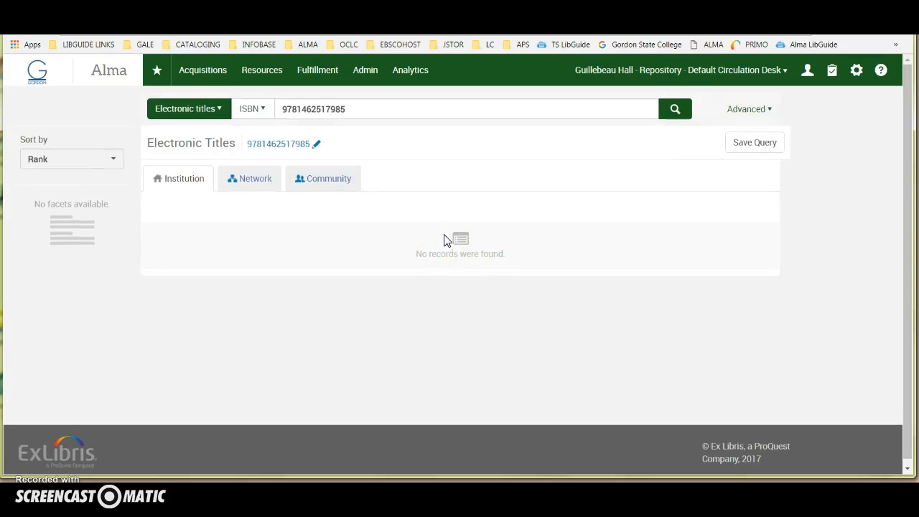
{"action": "left_click", "coordinate": [339, 182]}
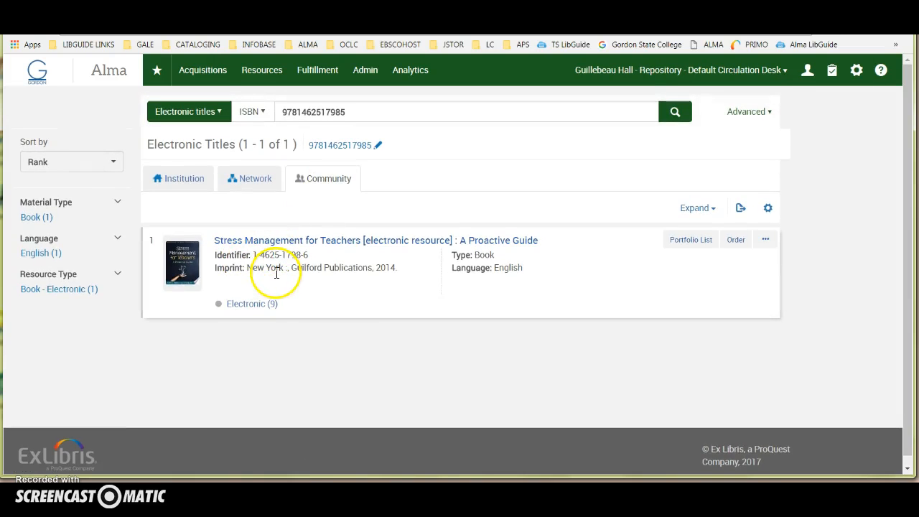
Order Stress Management for Teachers by creating an Electronic Book - One Time PO line with manually assigned inventory, owned by Hightower CLC & Library
{"action": "left_click", "coordinate": [738, 246]}
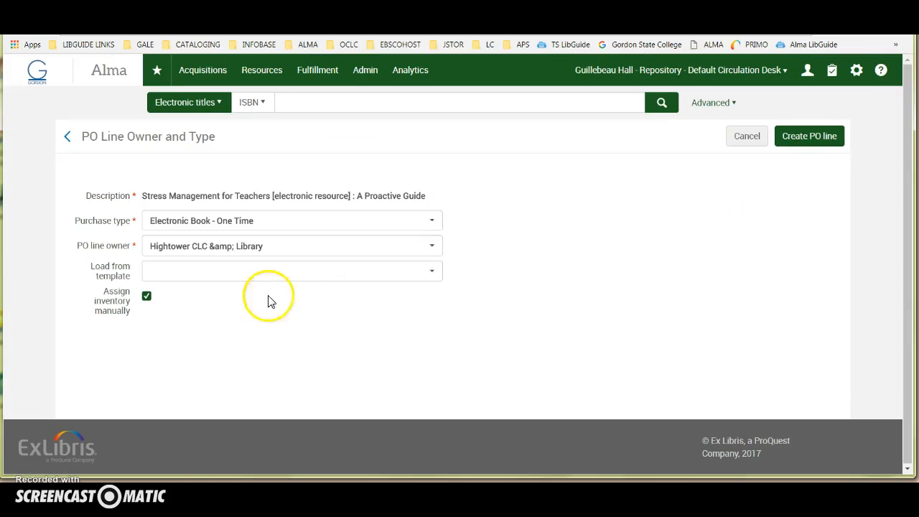
{"action": "left_click", "coordinate": [803, 139]}
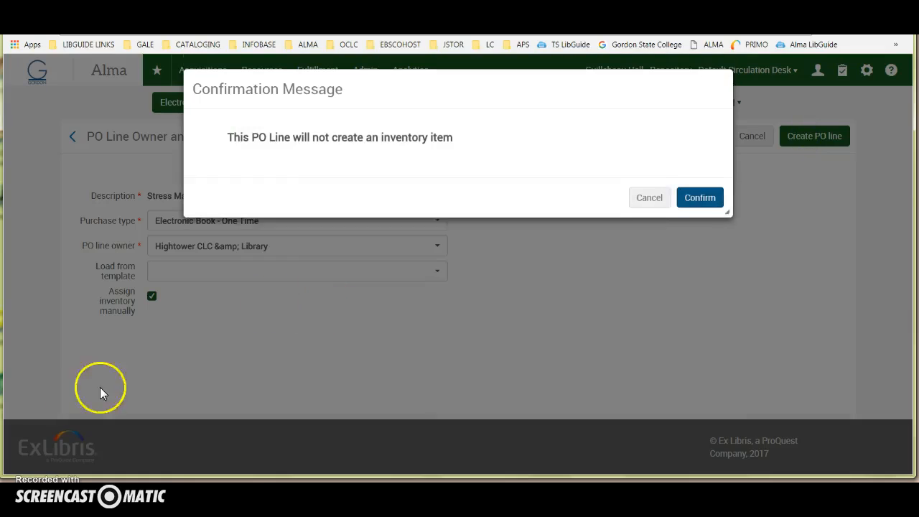
{"action": "left_click", "coordinate": [699, 201]}
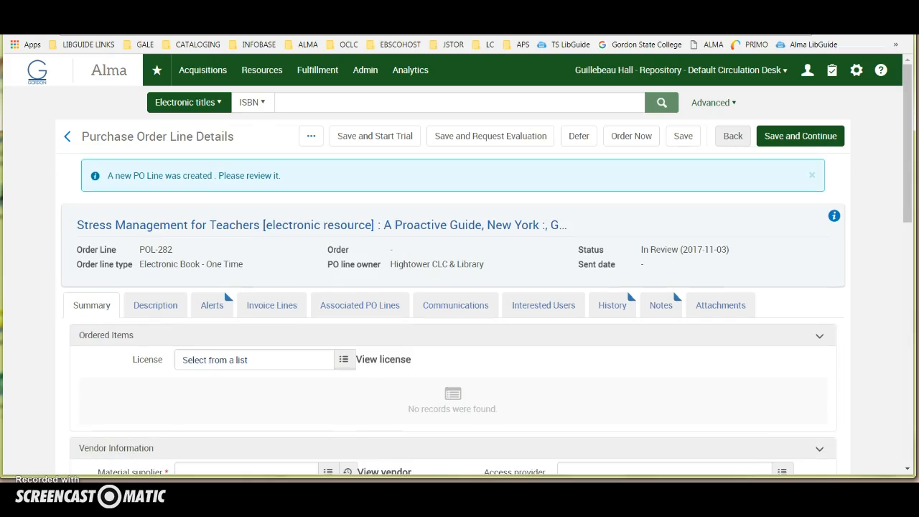
Review the PO line's ordered items, vendor information, pricing and funding sections
{"action": "scroll", "coordinate": [291, 336], "scroll_direction": "down", "scroll_amount": 1}
{"action": "scroll", "coordinate": [292, 342], "scroll_direction": "down", "scroll_amount": 2}
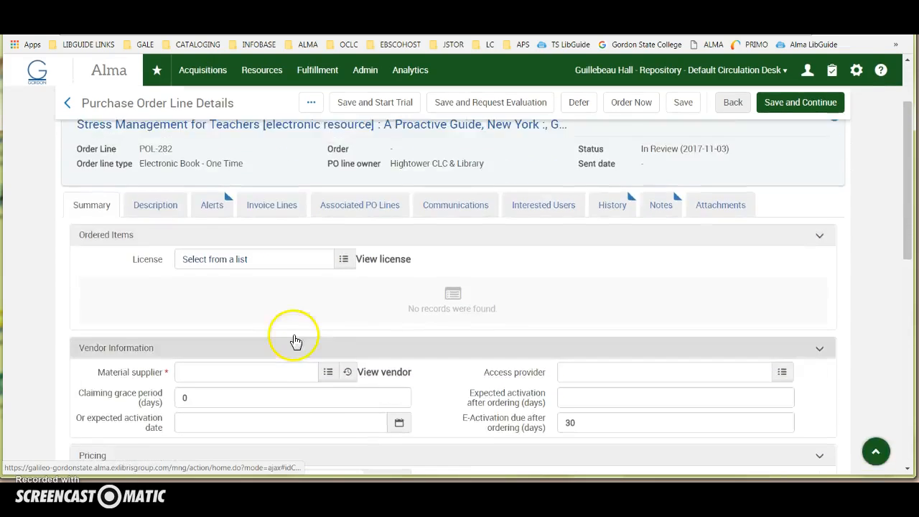
{"action": "scroll", "coordinate": [293, 342], "scroll_direction": "up", "scroll_amount": 3}
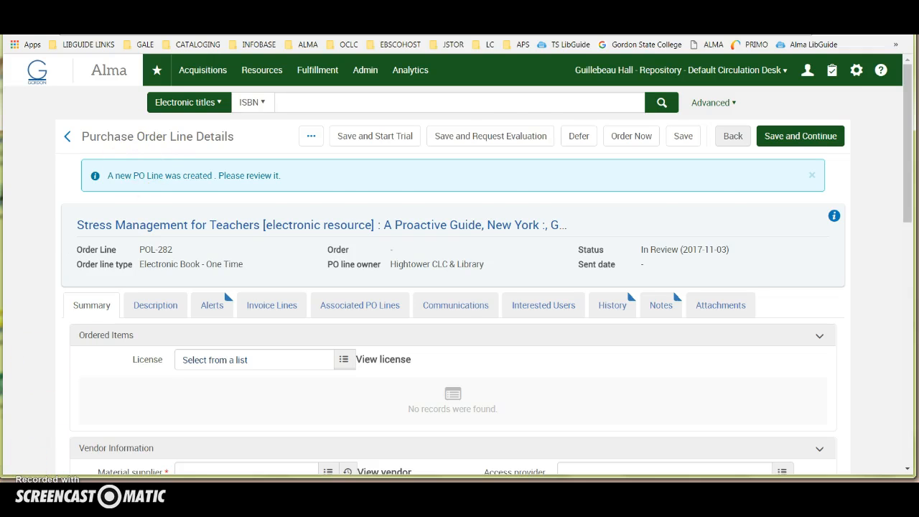
{"action": "scroll", "coordinate": [223, 288], "scroll_direction": "down", "scroll_amount": 8}
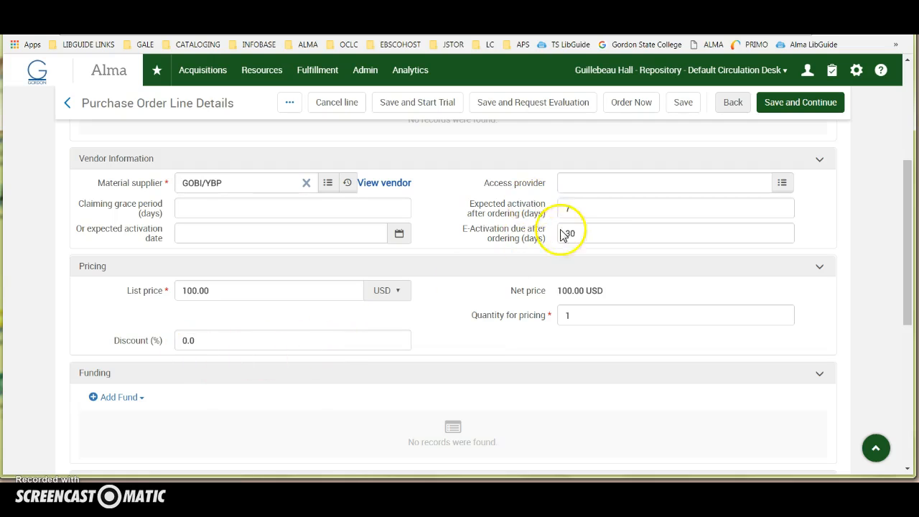
{"action": "scroll", "coordinate": [471, 281], "scroll_direction": "down", "scroll_amount": 2}
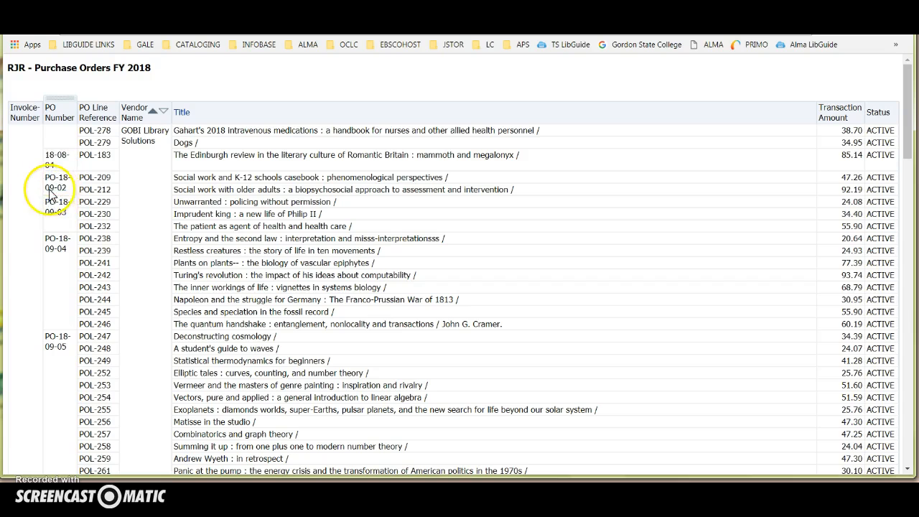
Look through the Purchase Orders FY 2018 report for the PO numbering pattern and the invoice numbers
{"action": "scroll", "coordinate": [58, 259], "scroll_direction": "down", "scroll_amount": 2}
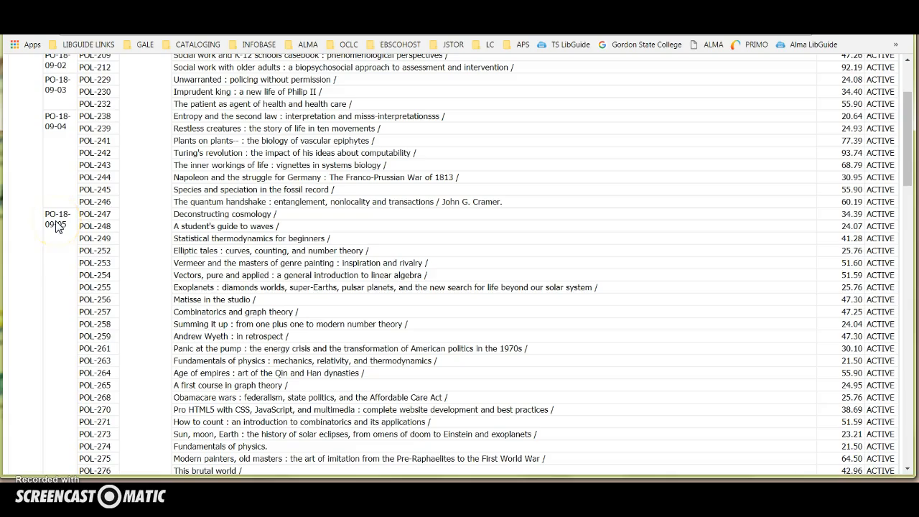
{"action": "scroll", "coordinate": [82, 255], "scroll_direction": "up", "scroll_amount": 3}
{"action": "scroll", "coordinate": [82, 256], "scroll_direction": "down", "scroll_amount": 6}
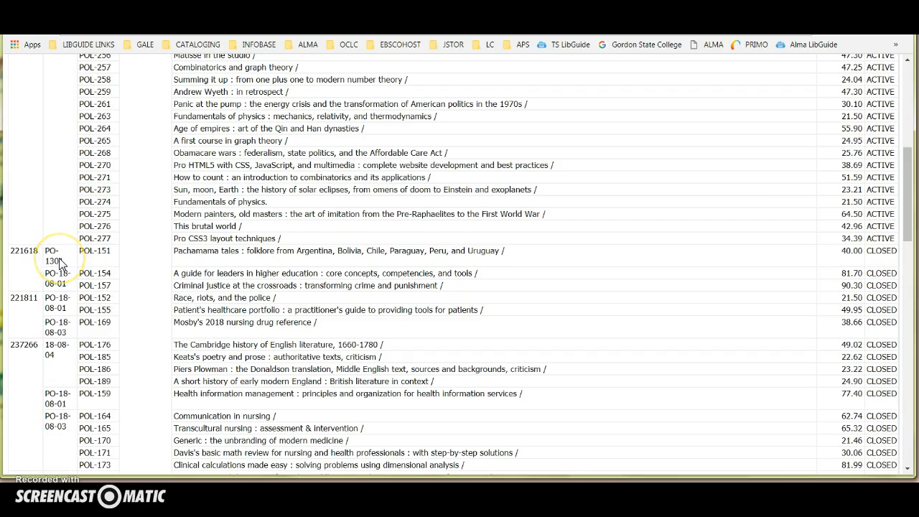
{"action": "scroll", "coordinate": [60, 262], "scroll_direction": "up", "scroll_amount": 5}
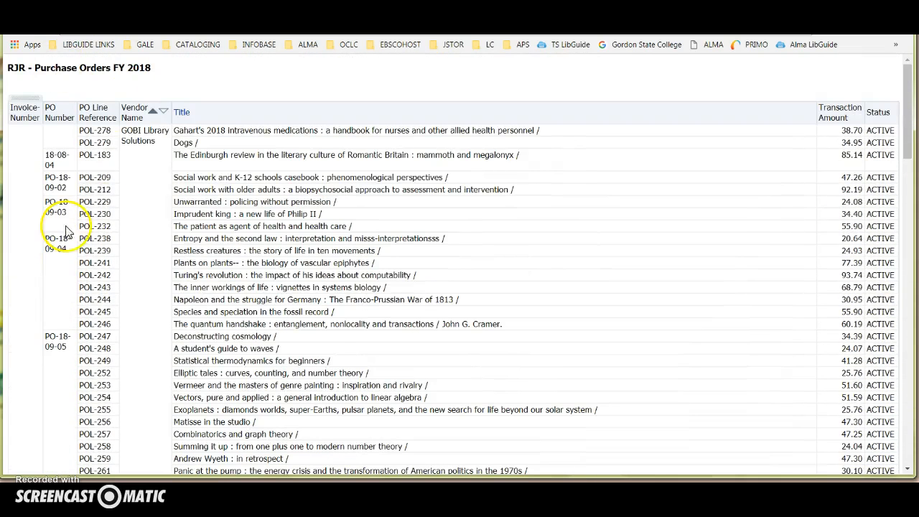
Return to the Alma home page and change the current location to the Hightower CLC & Library acquisitions department
{"action": "left_click", "coordinate": [86, 7]}
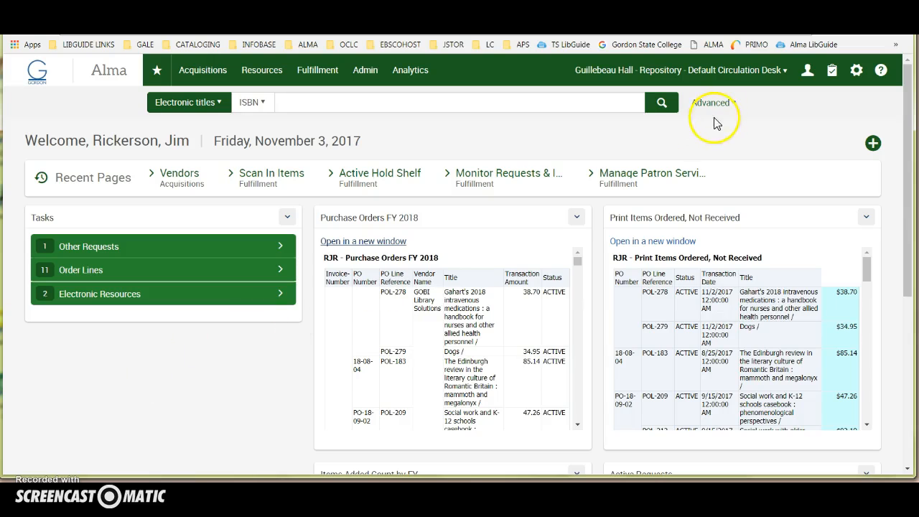
{"action": "left_click", "coordinate": [784, 72]}
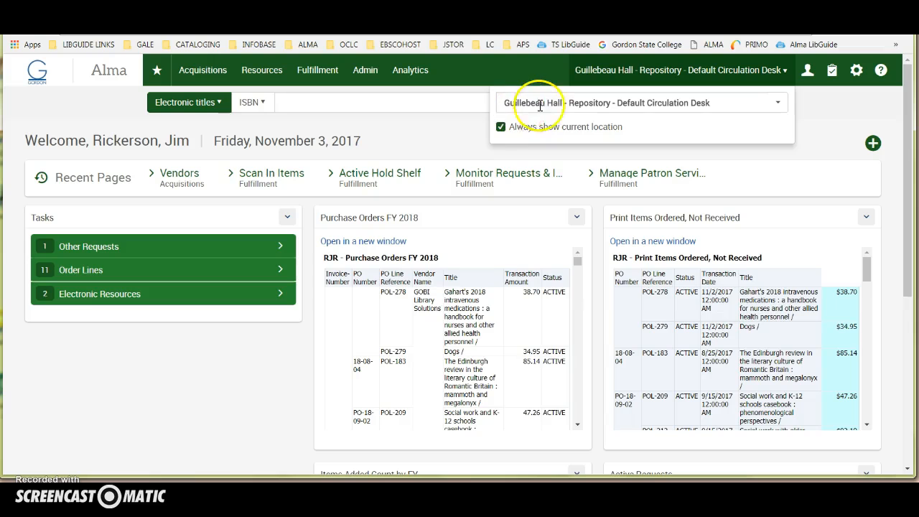
{"action": "left_click", "coordinate": [700, 101]}
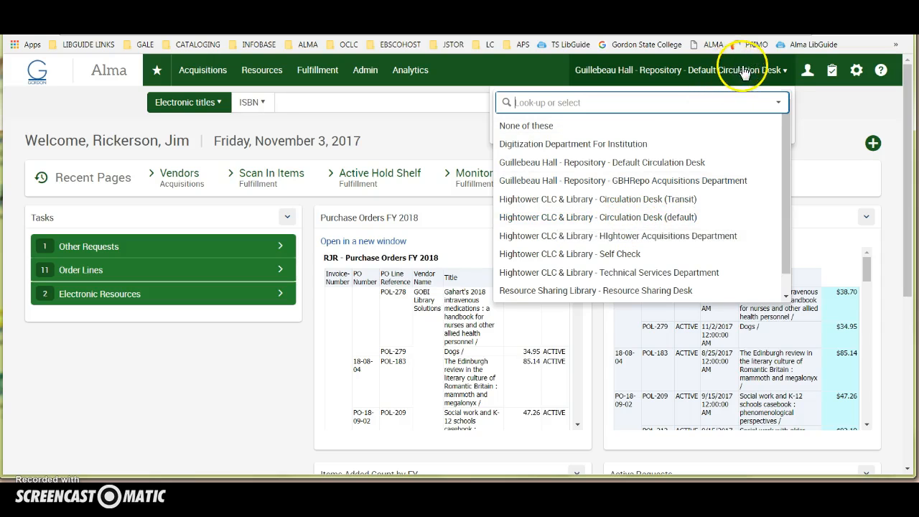
{"action": "left_click", "coordinate": [782, 74]}
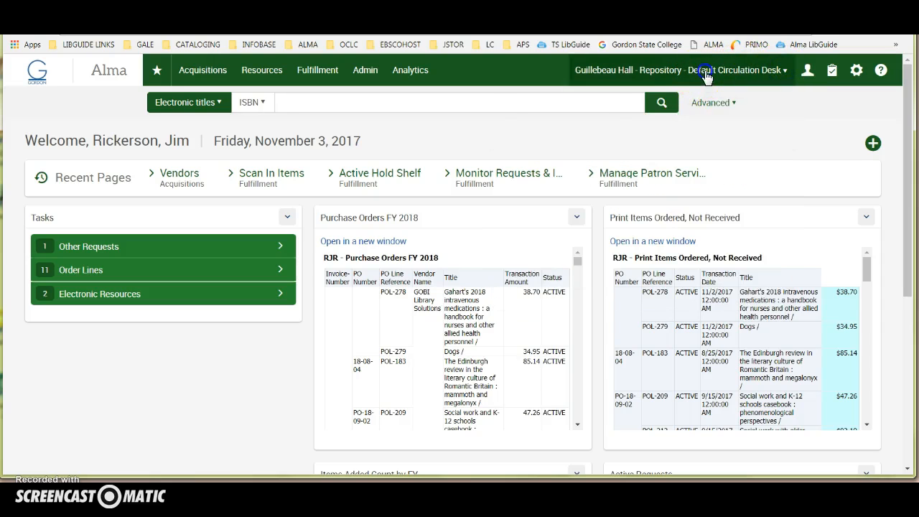
{"action": "left_click", "coordinate": [705, 71]}
{"action": "left_click", "coordinate": [577, 103]}
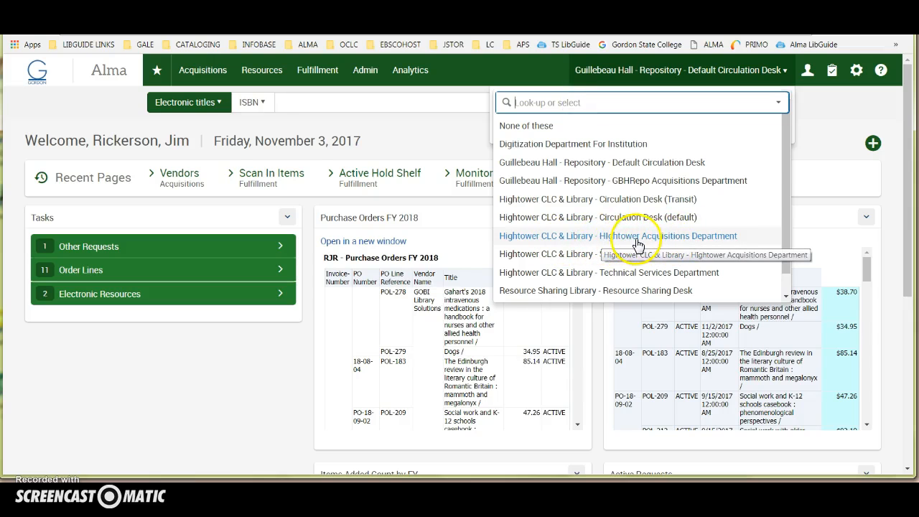
{"action": "left_click", "coordinate": [642, 236]}
{"action": "left_click", "coordinate": [752, 160]}
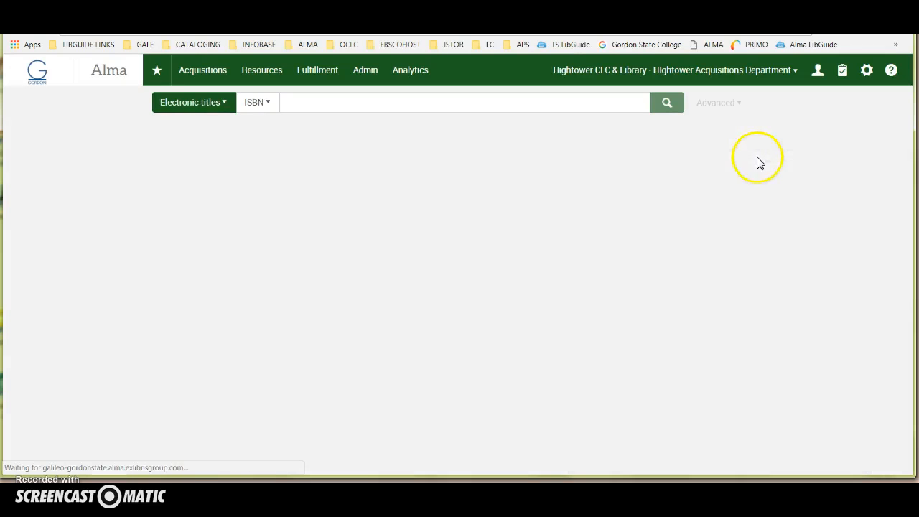
Open the list of PO lines awaiting packaging and examine each line's title, price, fund and reporting code
{"action": "left_click", "coordinate": [220, 77]}
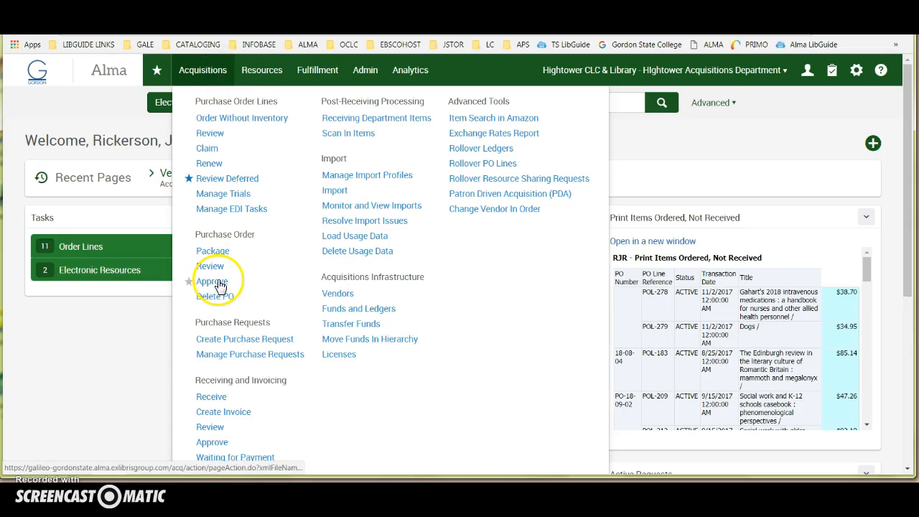
{"action": "left_click", "coordinate": [223, 254]}
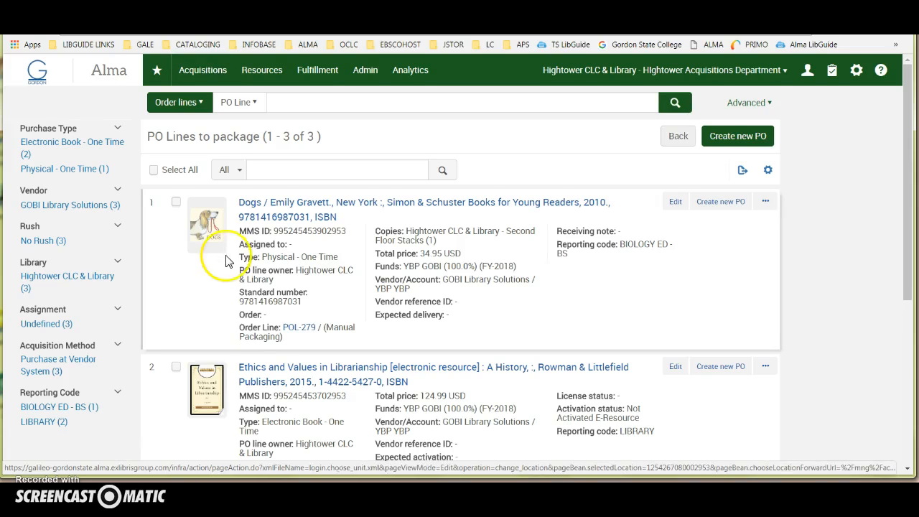
{"action": "scroll", "coordinate": [222, 262], "scroll_direction": "down", "scroll_amount": 2}
{"action": "scroll", "coordinate": [237, 262], "scroll_direction": "up", "scroll_amount": 3}
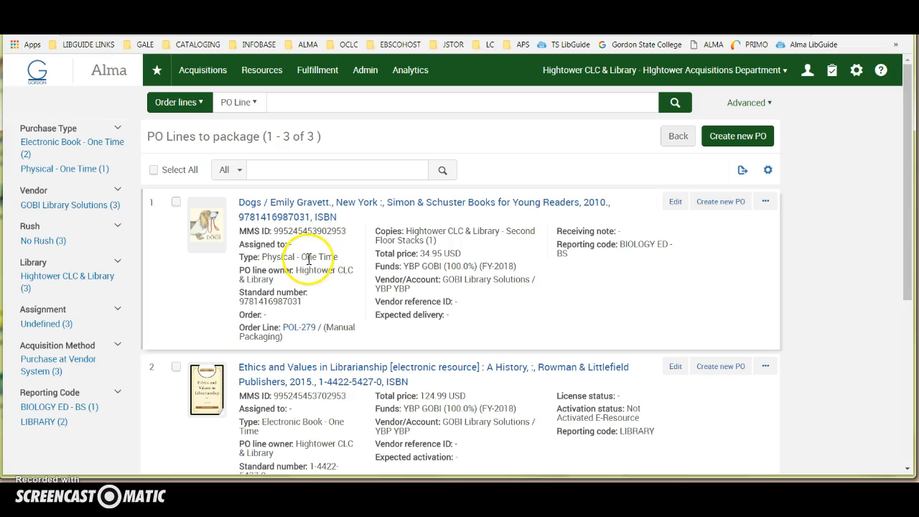
{"action": "scroll", "coordinate": [310, 260], "scroll_direction": "down", "scroll_amount": 5}
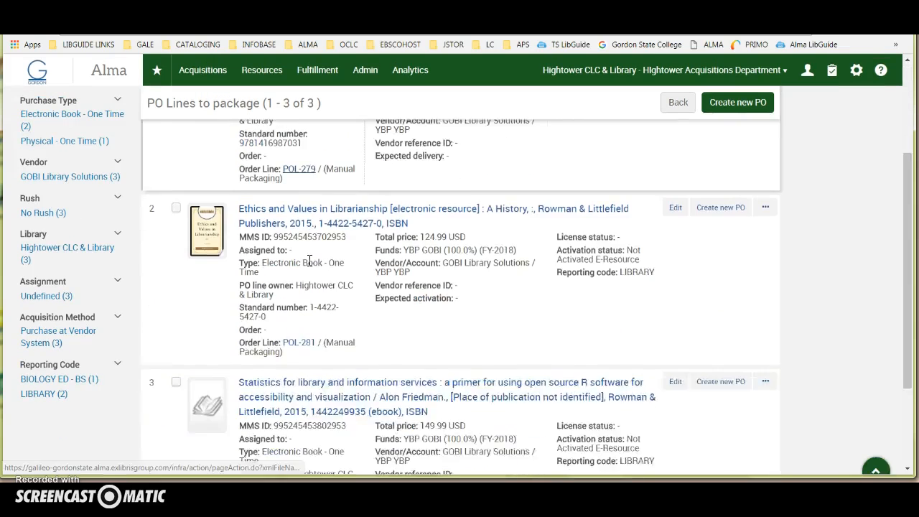
{"action": "scroll", "coordinate": [309, 265], "scroll_direction": "up", "scroll_amount": 5}
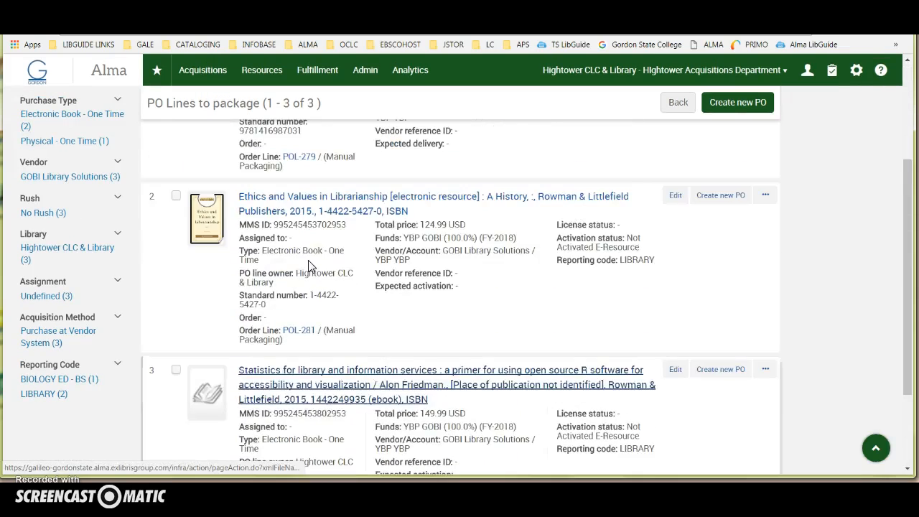
{"action": "scroll", "coordinate": [310, 266], "scroll_direction": "down", "scroll_amount": 5}
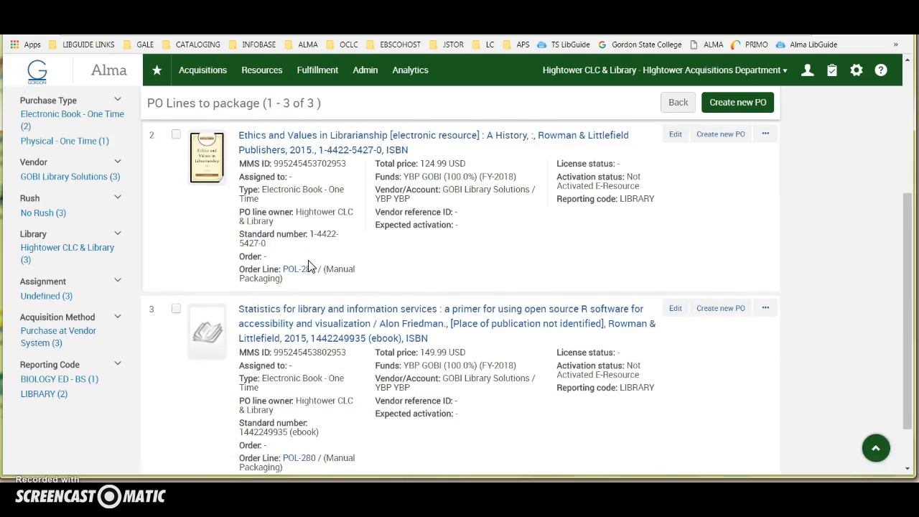
{"action": "scroll", "coordinate": [291, 310], "scroll_direction": "up", "scroll_amount": 2}
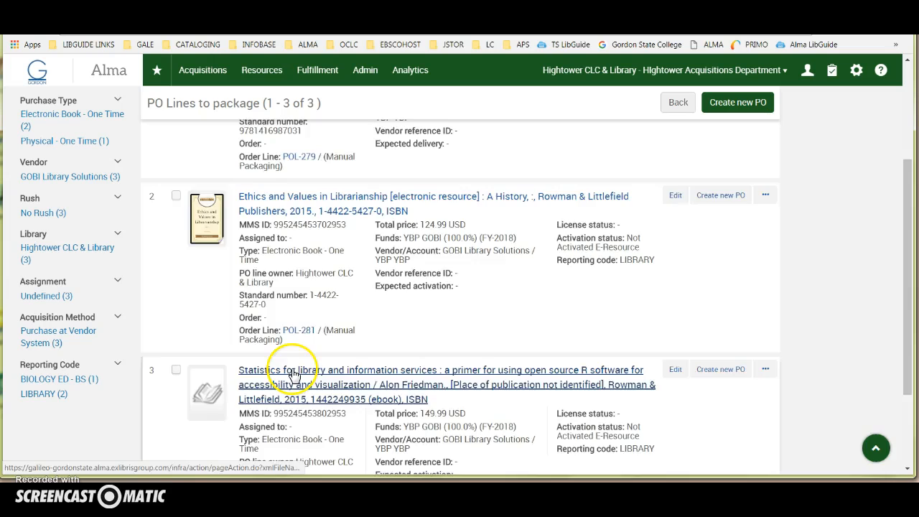
{"action": "scroll", "coordinate": [287, 369], "scroll_direction": "down", "scroll_amount": 3}
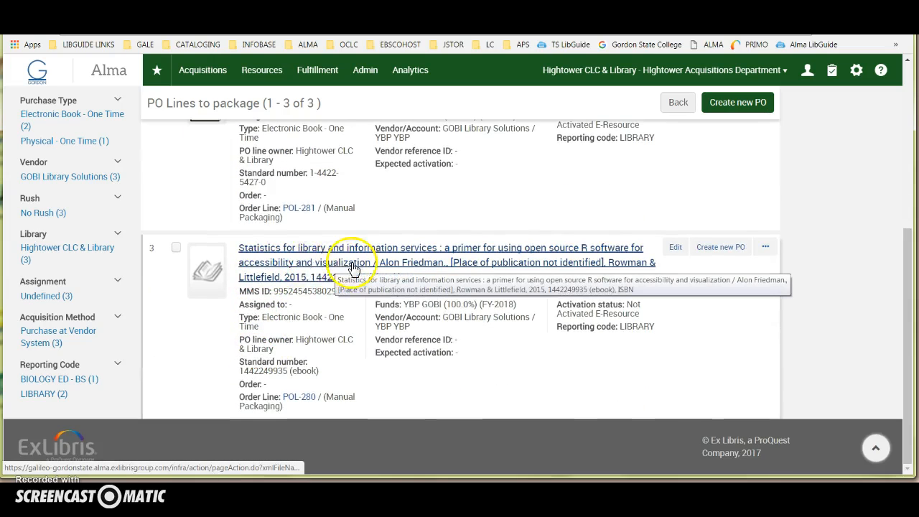